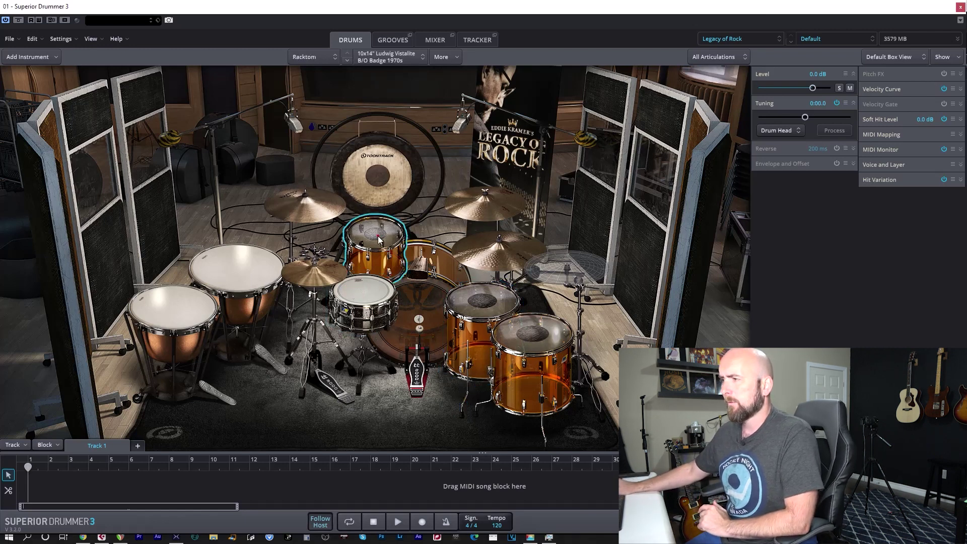
- Audition kit pieces one after another: Floortom 1, Cymbal 2, the ride, both timpani and the gong
click(482, 302)
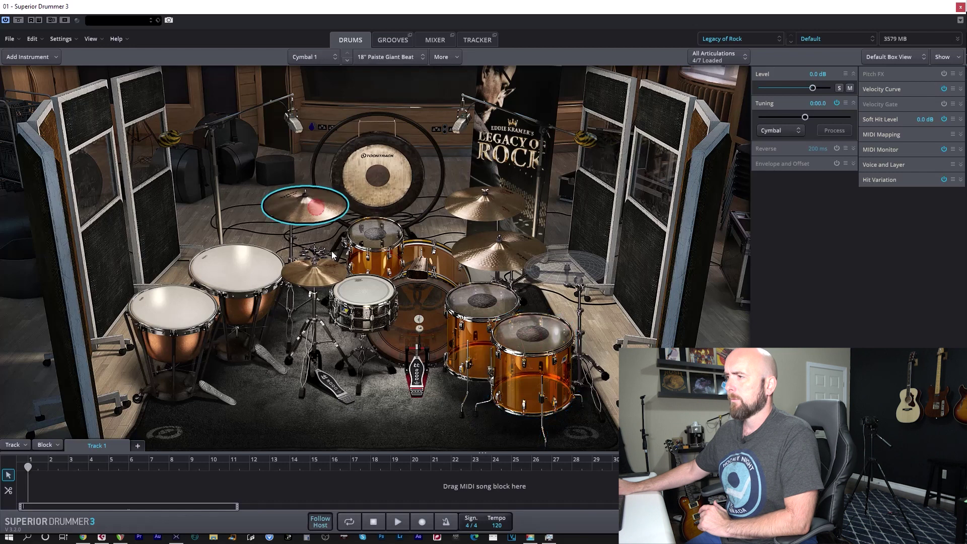
click(466, 216)
click(507, 263)
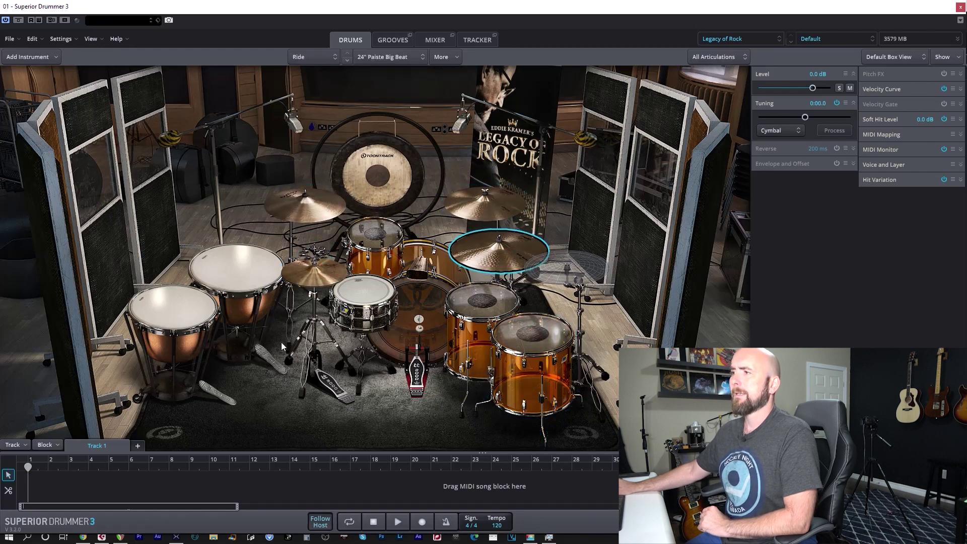
click(192, 305)
click(261, 272)
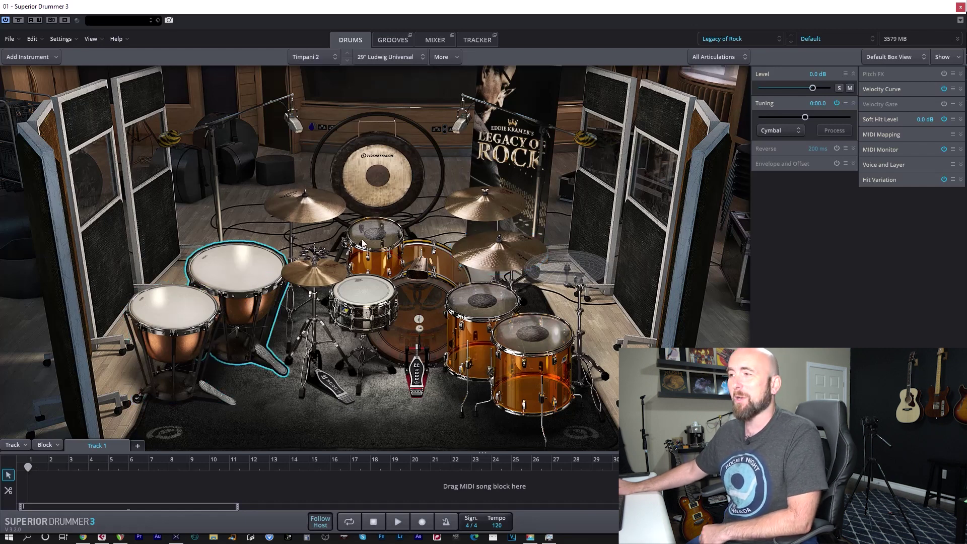
click(389, 183)
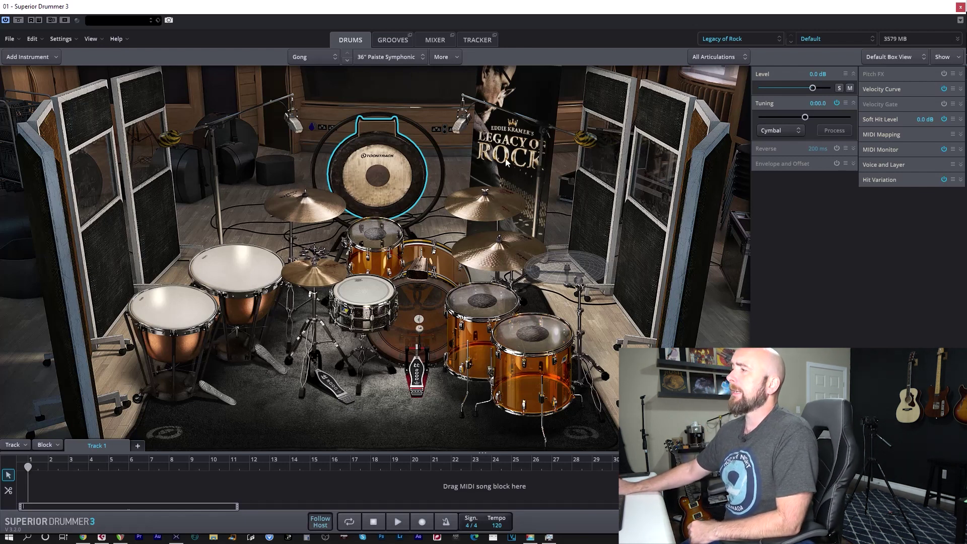
- Check the Drum Kits part presets and view the mixer channels of the Legacy of Rock library
click(826, 41)
click(831, 232)
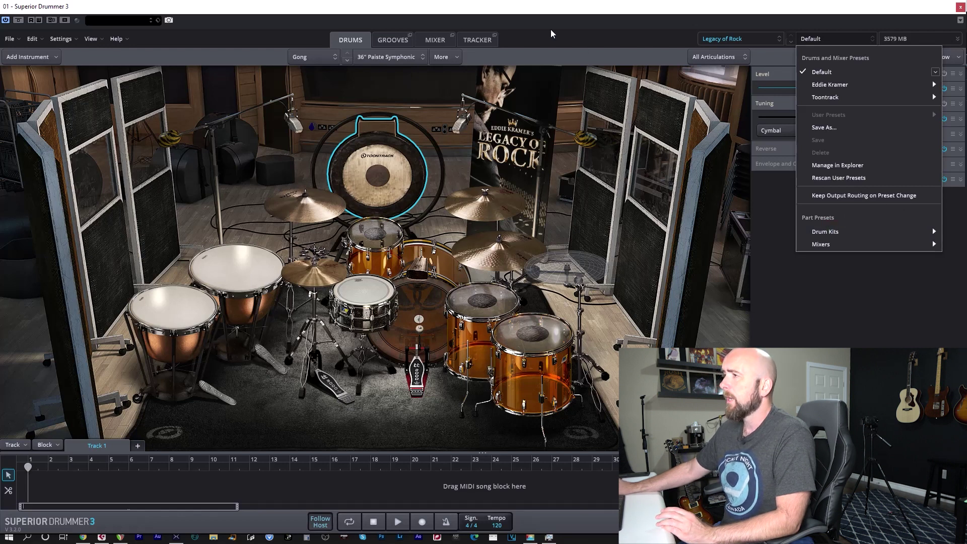
click(420, 39)
click(419, 39)
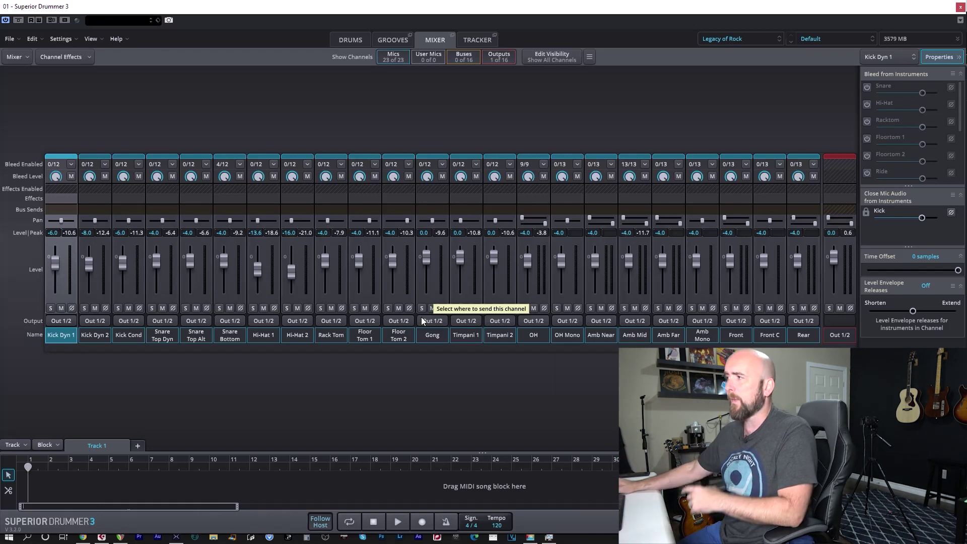
- Browse the Eddie Kramer drum and mixer presets without loading one, and return to the drum kit view
click(808, 40)
mouse_move(830, 86)
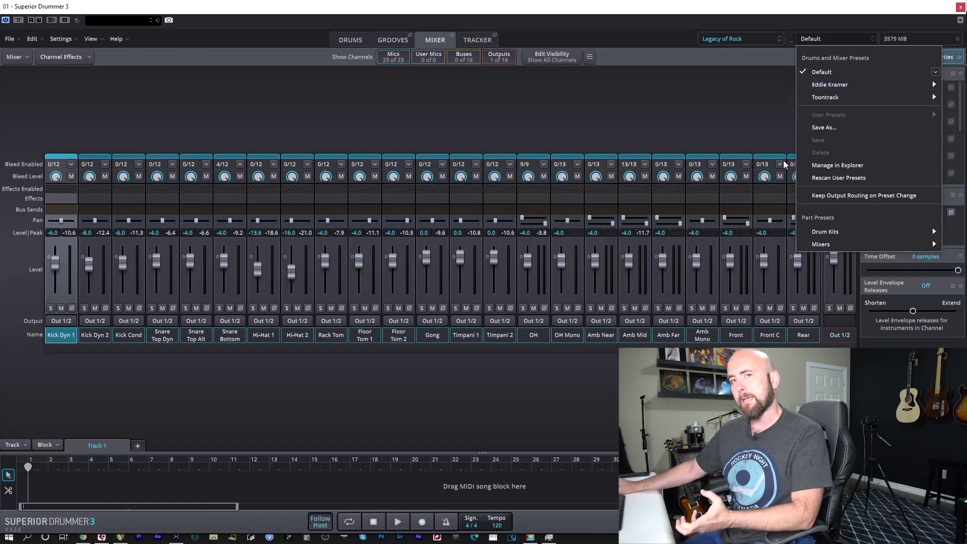
mouse_move(874, 91)
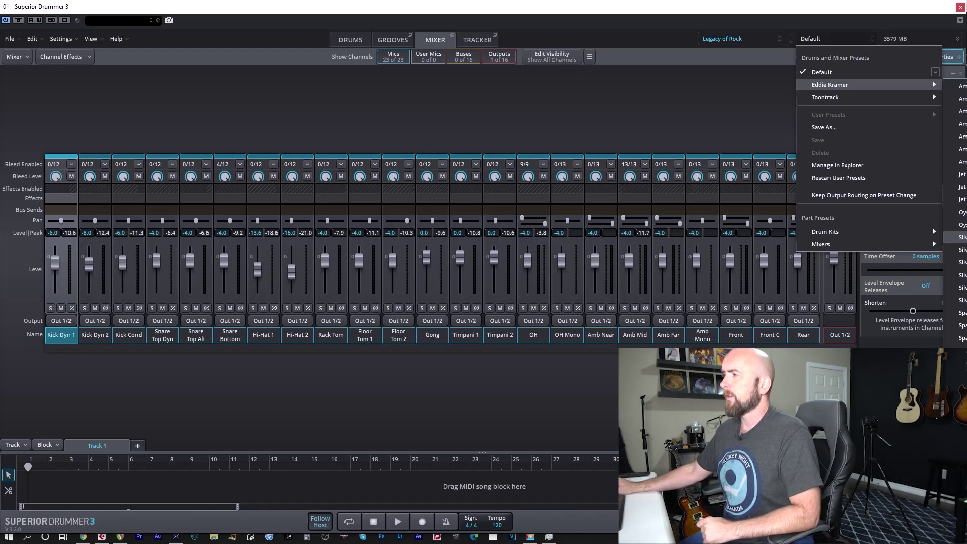
mouse_move(932, 98)
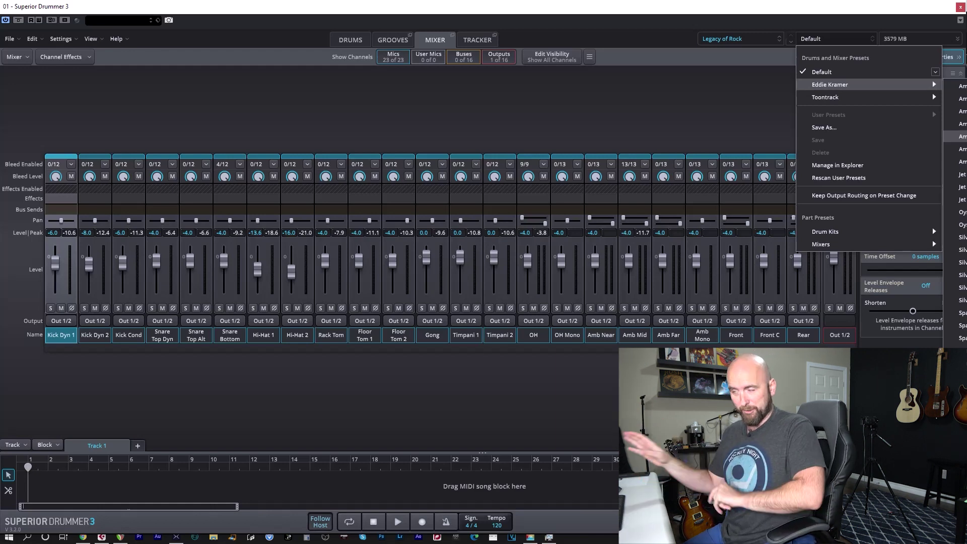
click(351, 41)
click(351, 40)
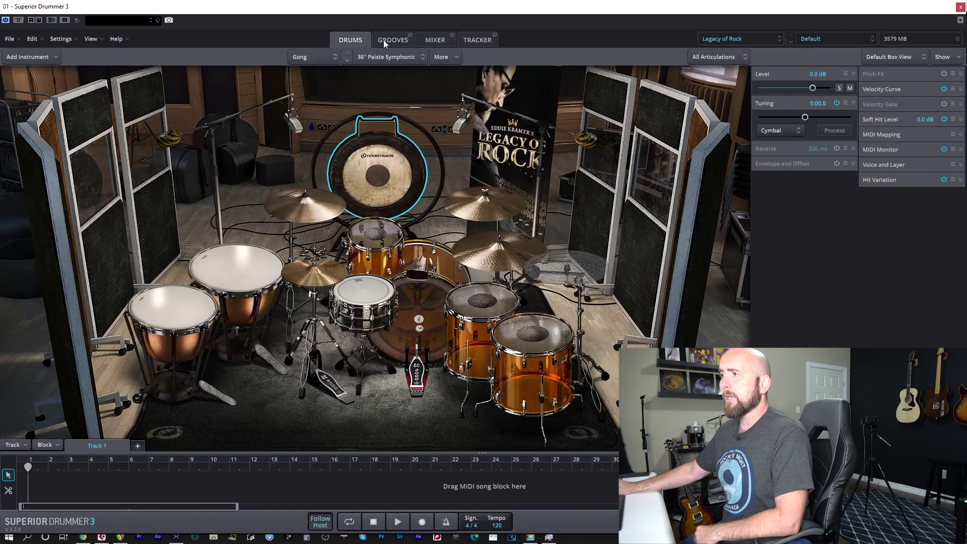
- Preview the Verse 1 01 and Verse 1 08 grooves from the Legacy of Rock Plenty 88 BPM set
click(383, 40)
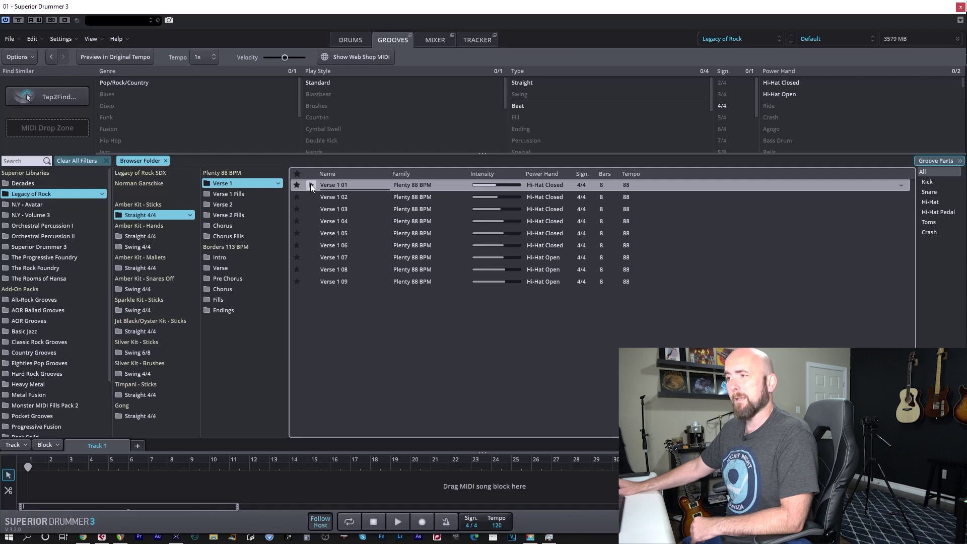
click(347, 38)
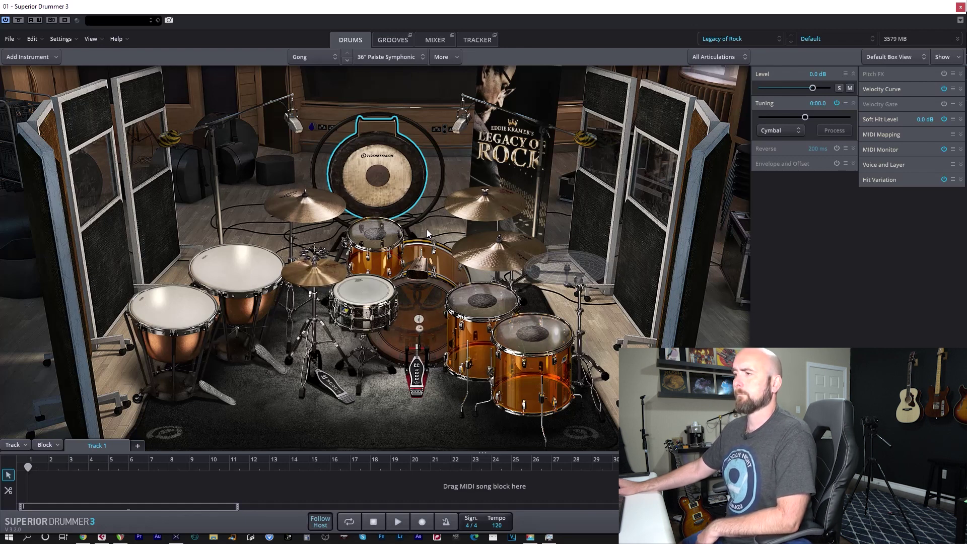
click(392, 41)
click(311, 270)
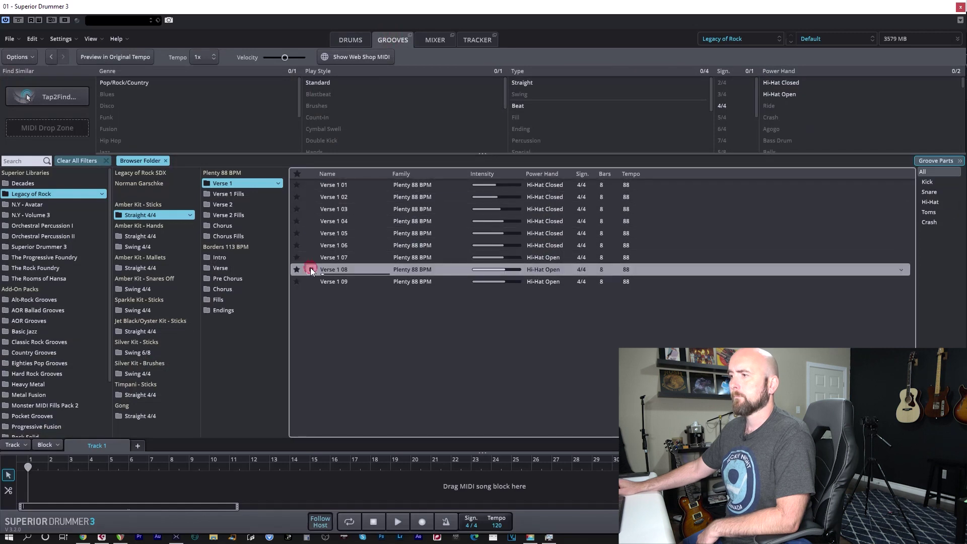
- Preview Verse 2 Fills 01, 02 and 03 from Plenty 88 BPM, checking the kit view in between
click(262, 216)
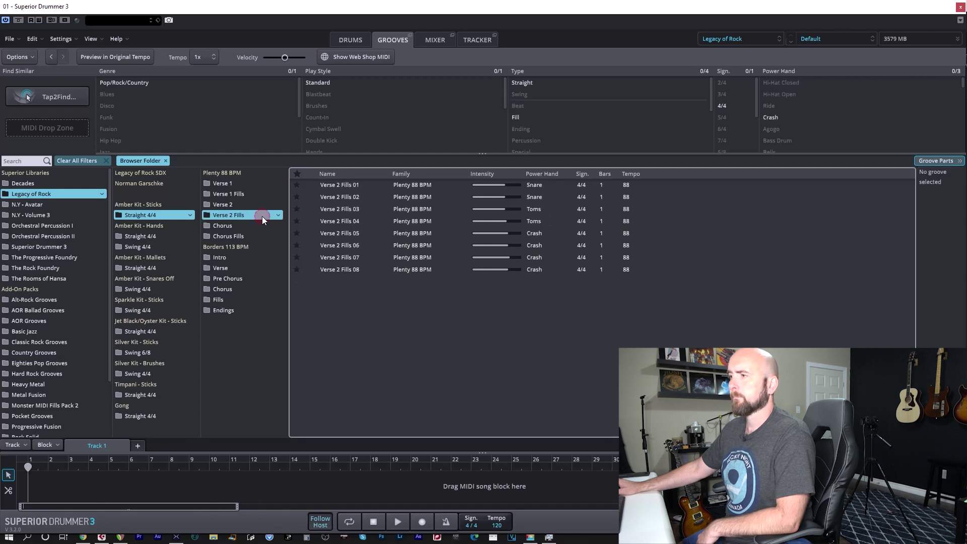
click(312, 185)
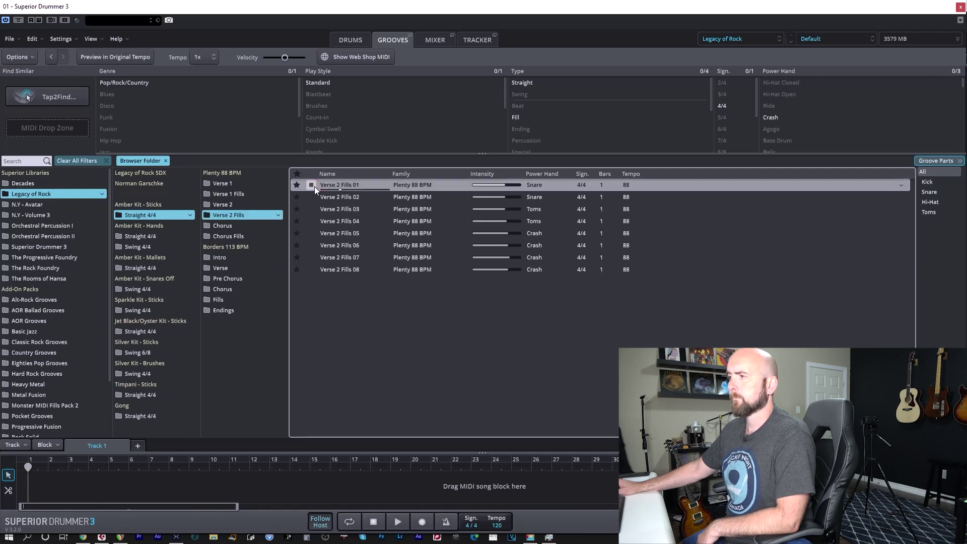
click(353, 40)
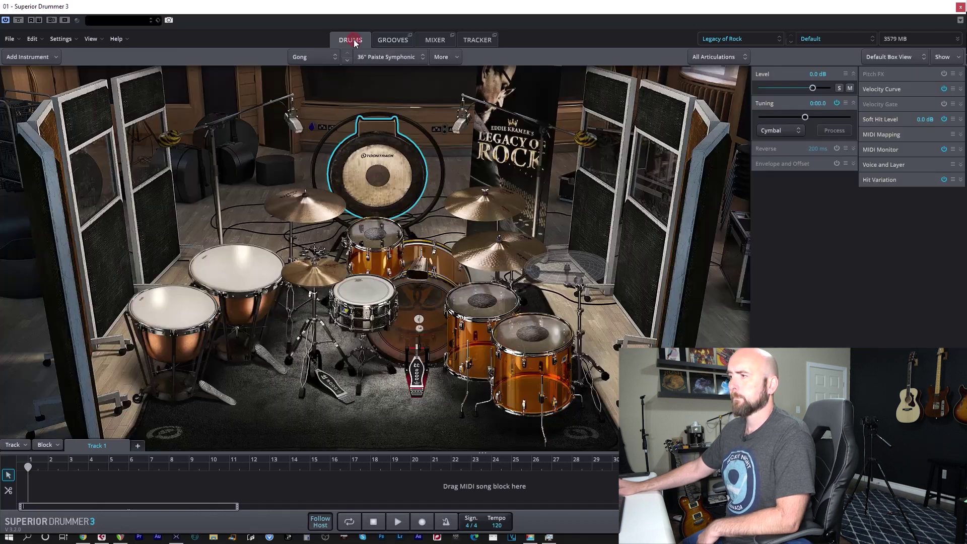
click(390, 38)
click(313, 197)
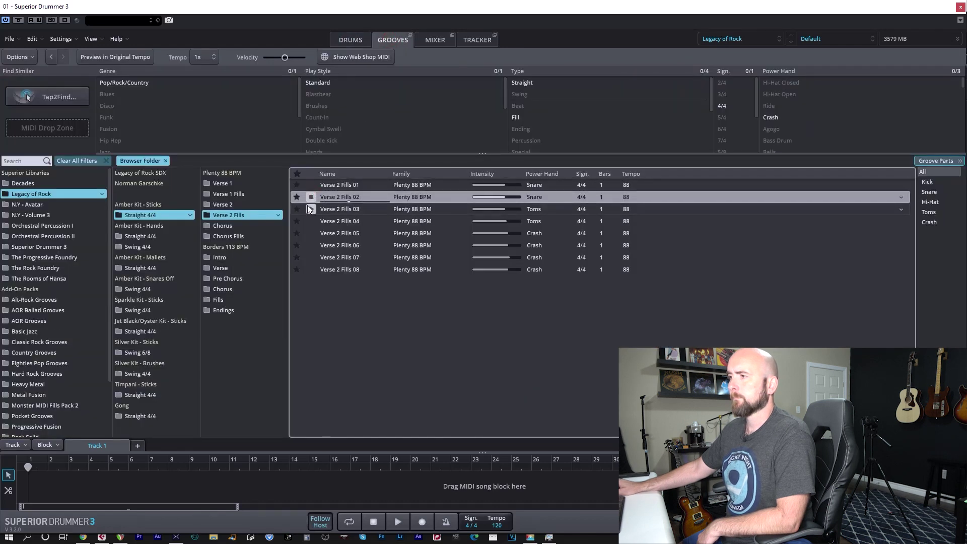
click(312, 209)
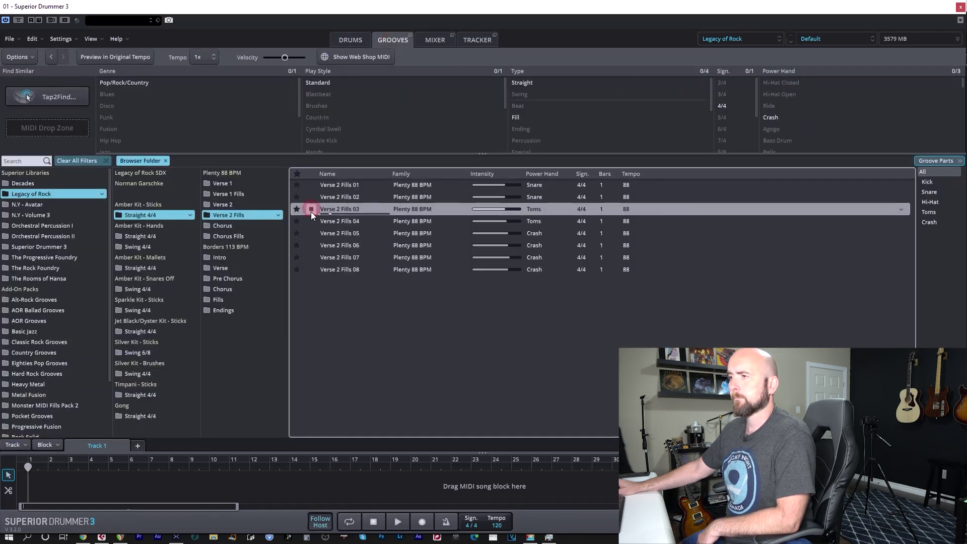
- Preview the Chorus 01 groove from Plenty 88 BPM and stop its playback
click(252, 226)
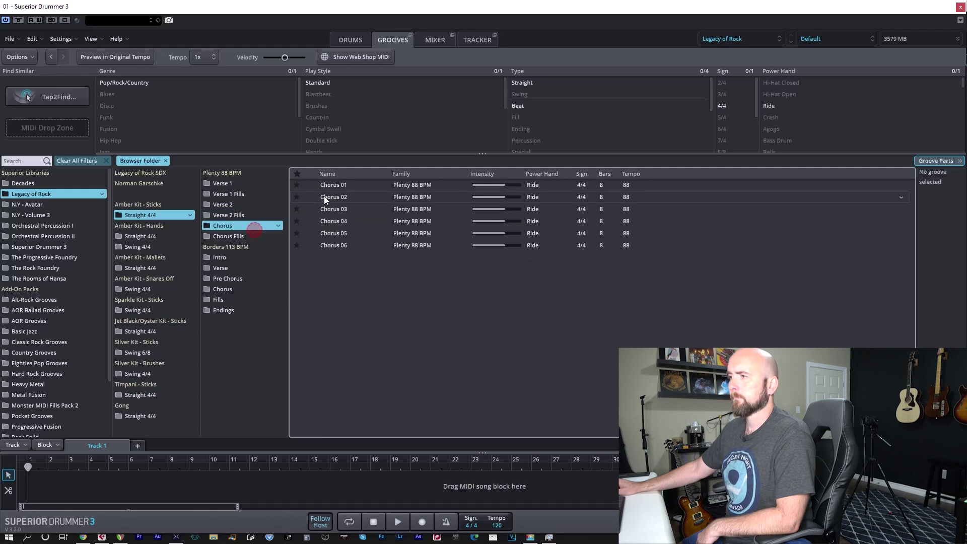
click(311, 185)
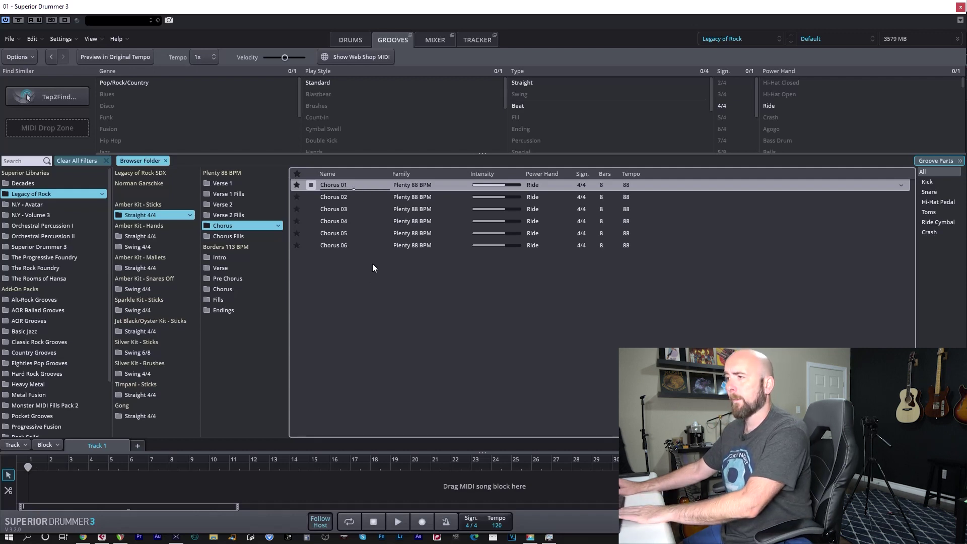
click(311, 185)
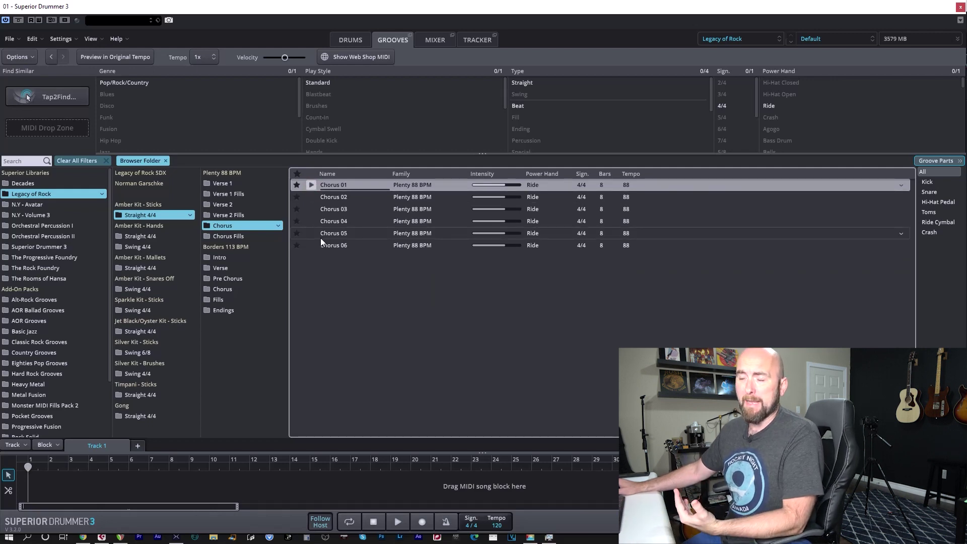
- Preview the Verse 1 01 groove and place it on Track 1 starting at bar 1
click(228, 184)
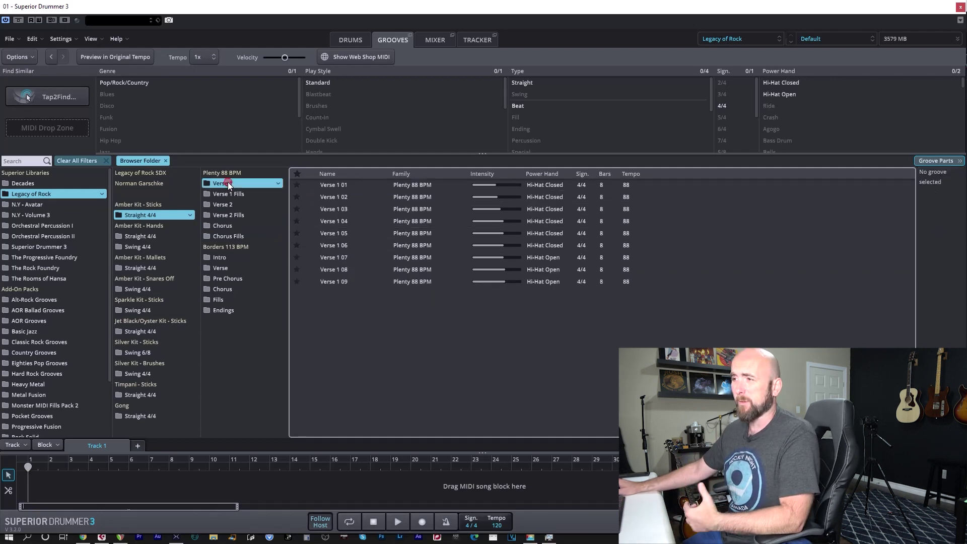
click(311, 185)
click(314, 184)
drag(352, 184, 24, 482)
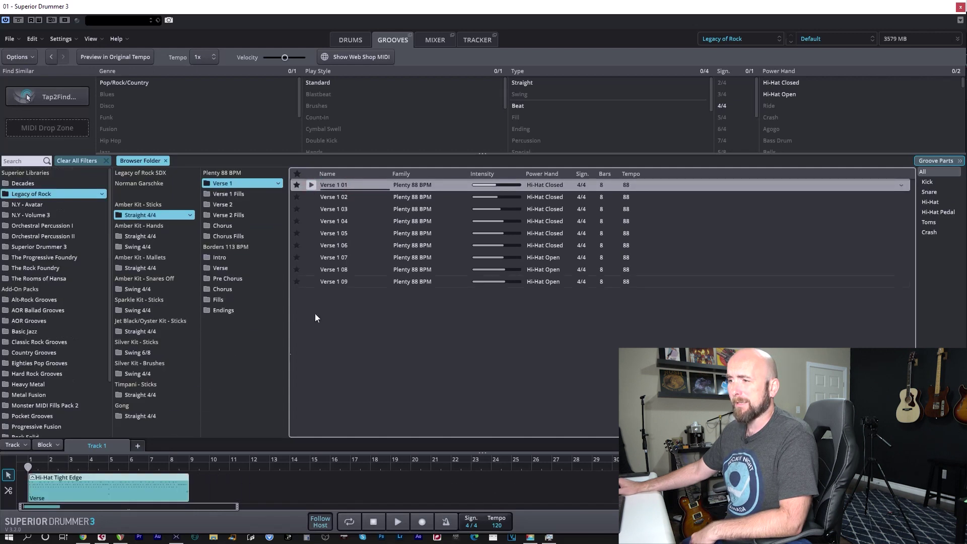
- Add Verse 1 Fills 01 over bar 8 at the verse's end, followed by Chorus 01 at bar 9
click(246, 193)
drag(328, 186, 171, 473)
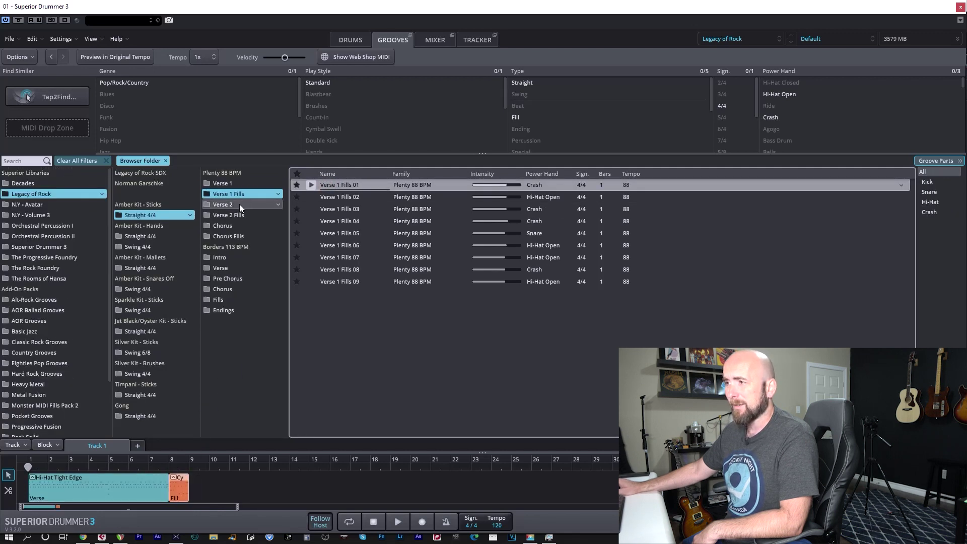
click(230, 226)
drag(327, 186, 191, 481)
- Add Chorus Fills 01 over bar 16 at the chorus's end, followed by Verse 1 02 at bar 17
click(249, 236)
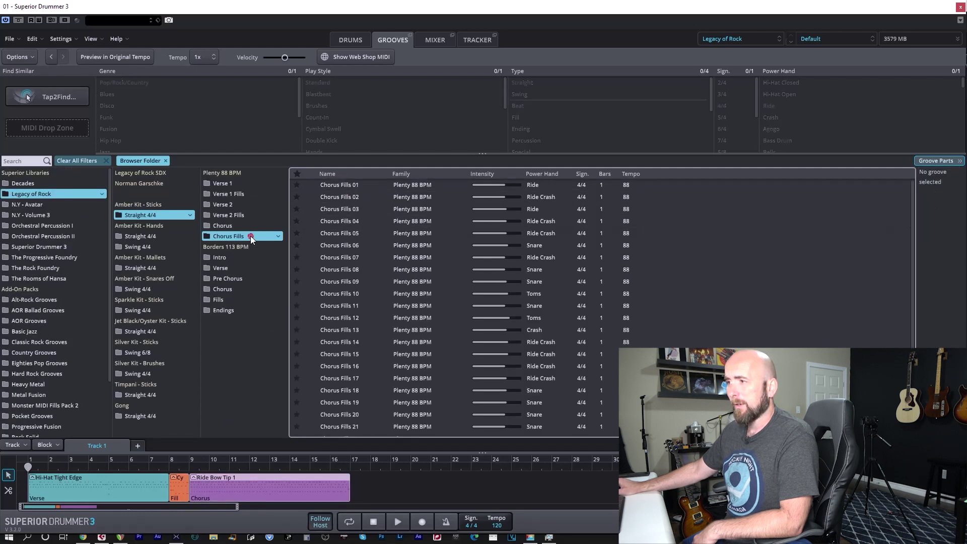
drag(334, 183, 329, 473)
click(234, 183)
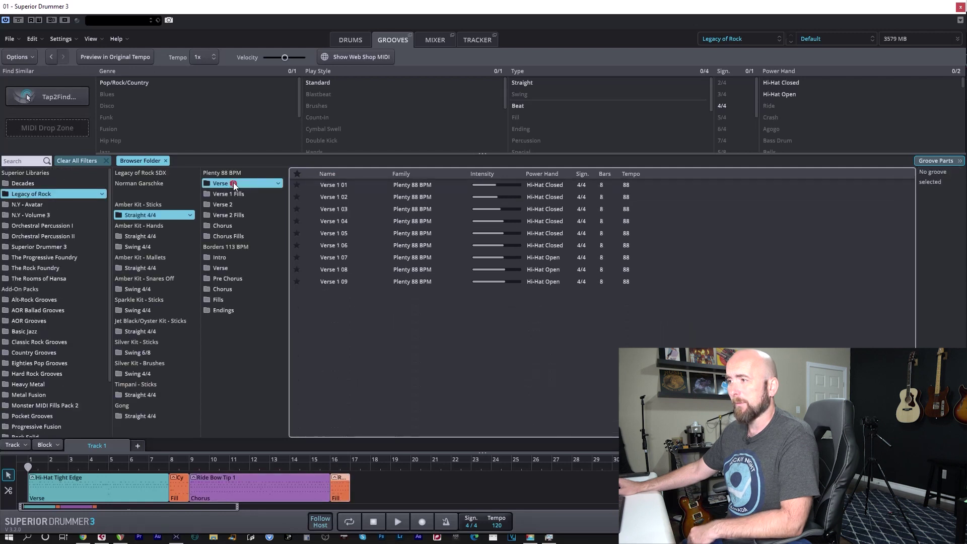
drag(340, 195, 352, 480)
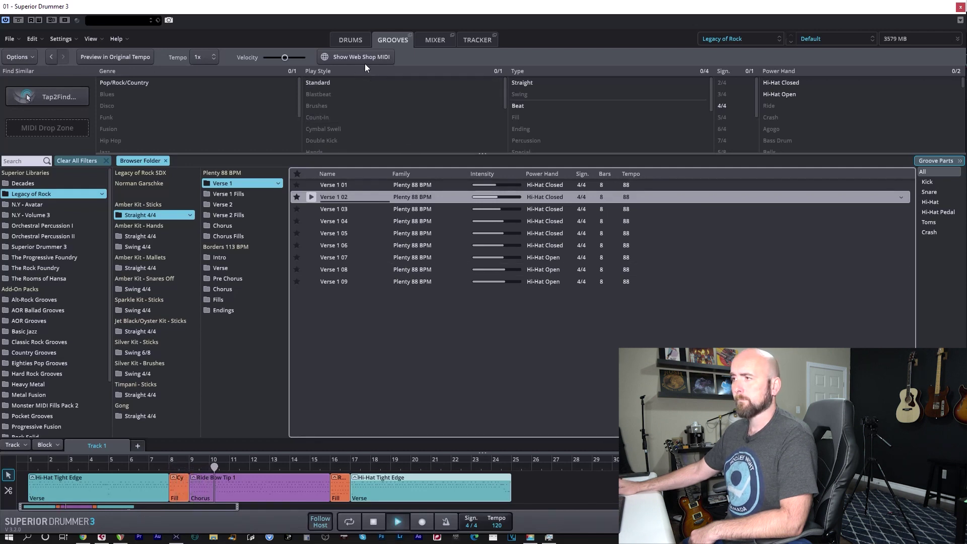
- Watch the arranged track play on the drum kit view and stop playback
click(348, 41)
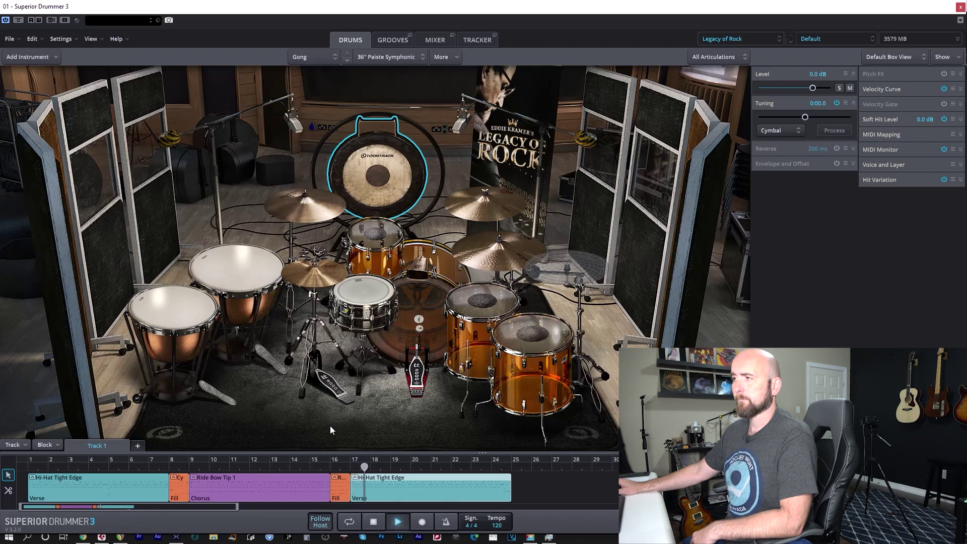
click(375, 523)
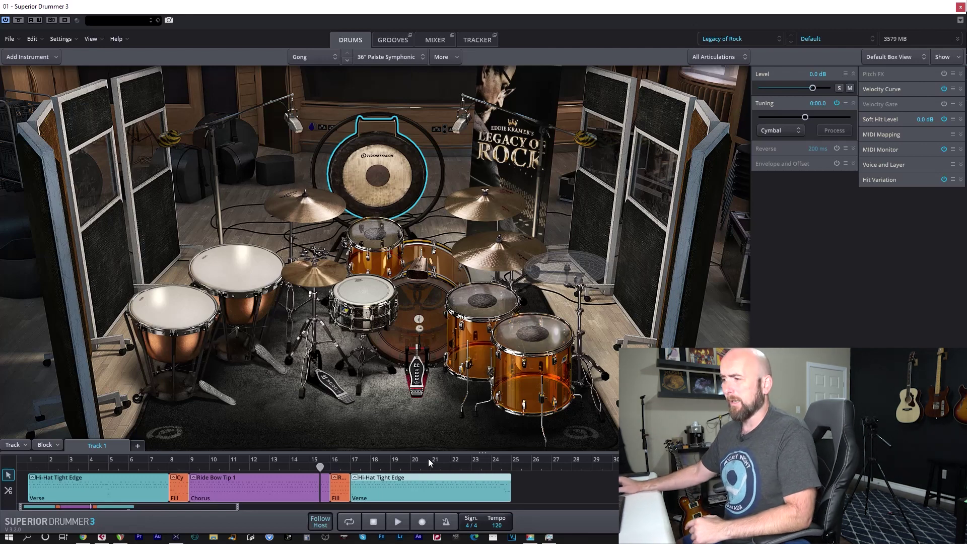
- Inspect the verse block at bar 17 in Edit Play Style and the Grid Editor, and close the editor
double_click(387, 490)
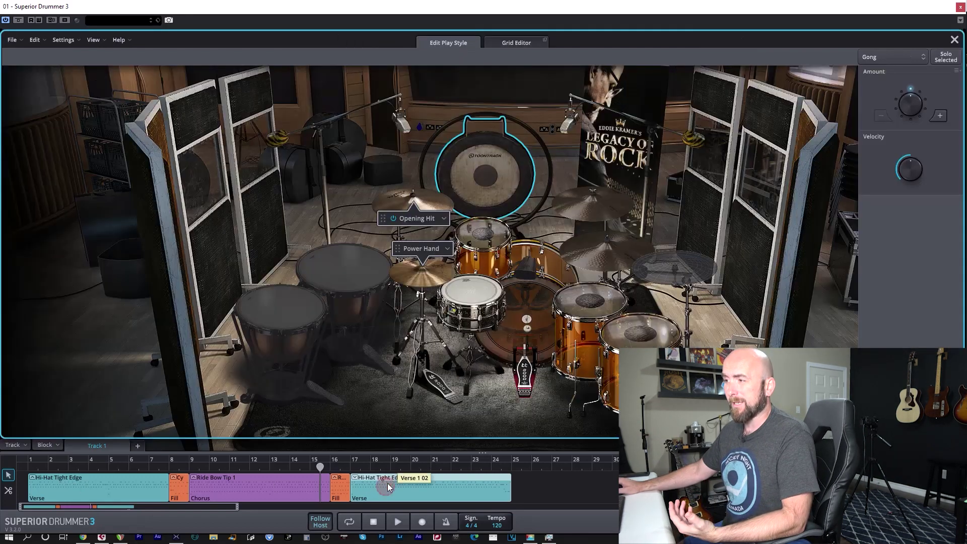
click(510, 42)
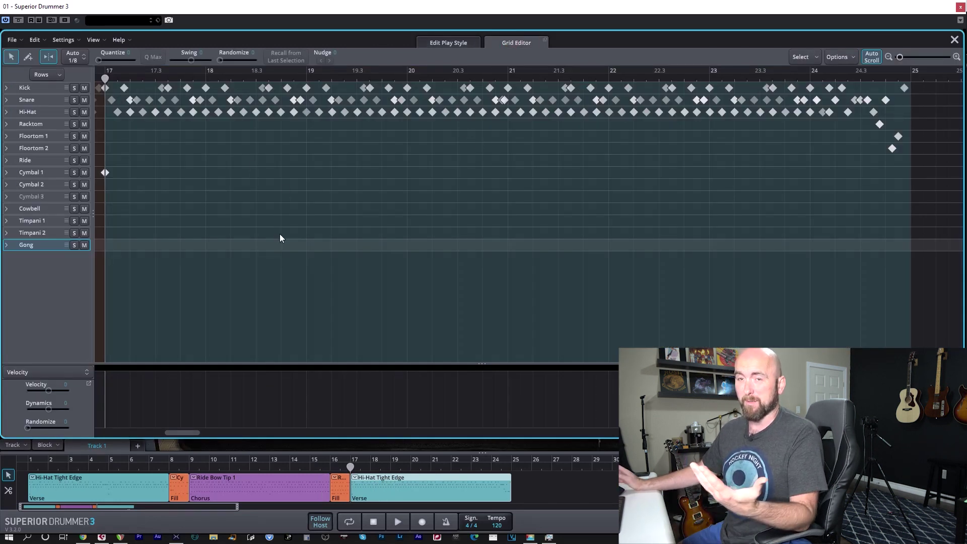
click(956, 41)
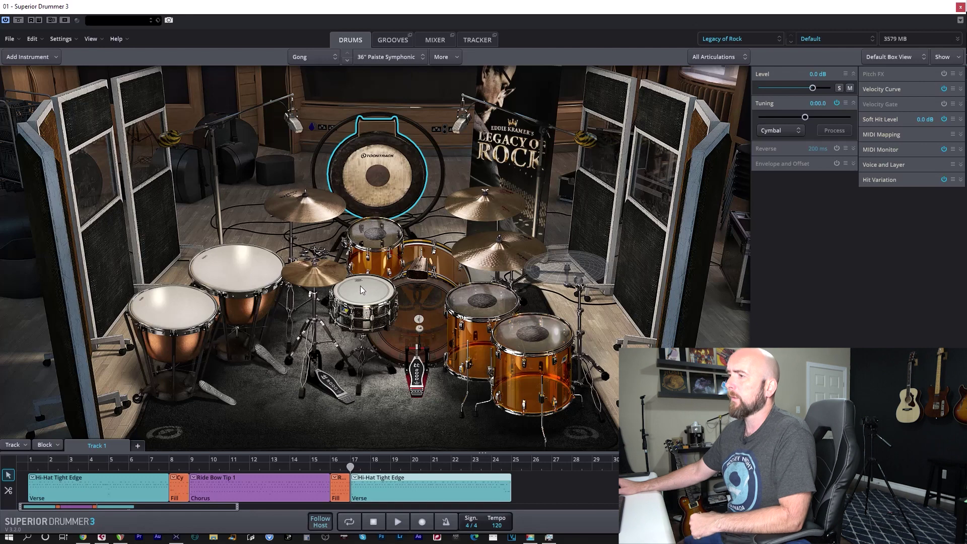
- Preview Solo Ideas 01 from the Timpani - Sticks Straight 4/4 grooves
click(402, 41)
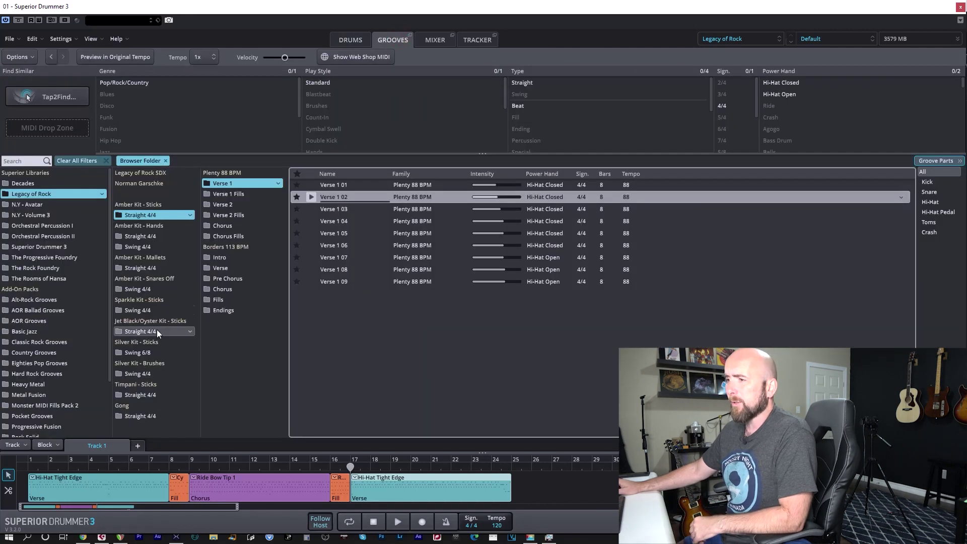
click(144, 394)
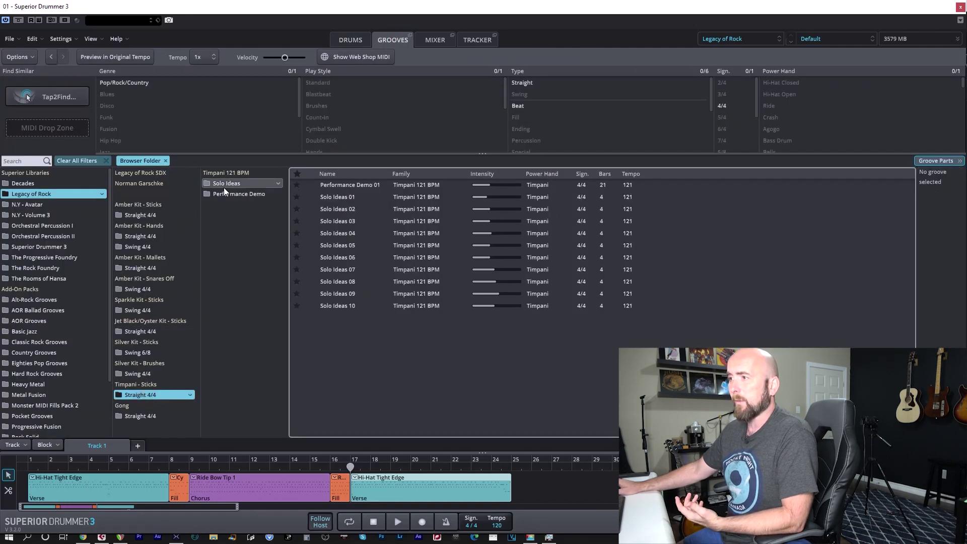
click(312, 185)
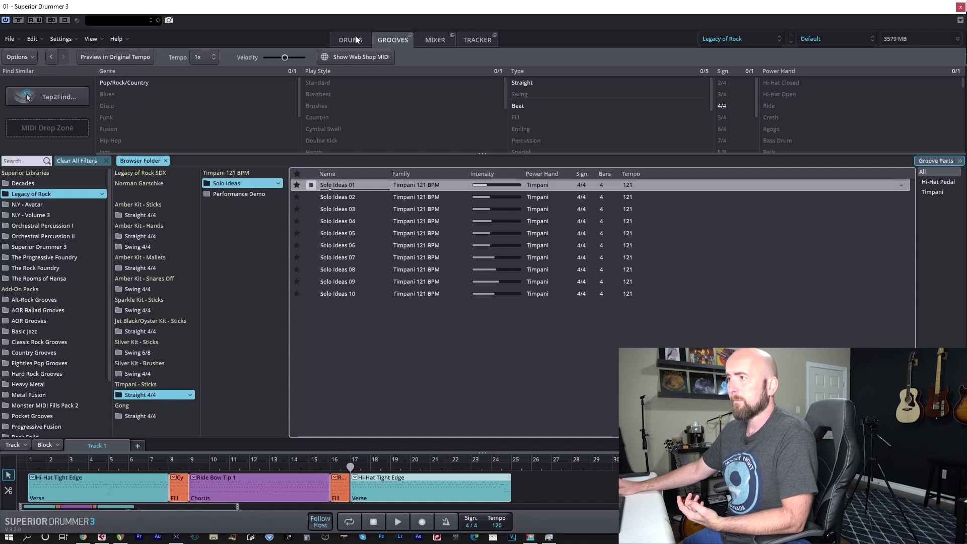
- Check the timpani playback on the drum kit view and preview Solo Ideas 07 and 08
click(355, 36)
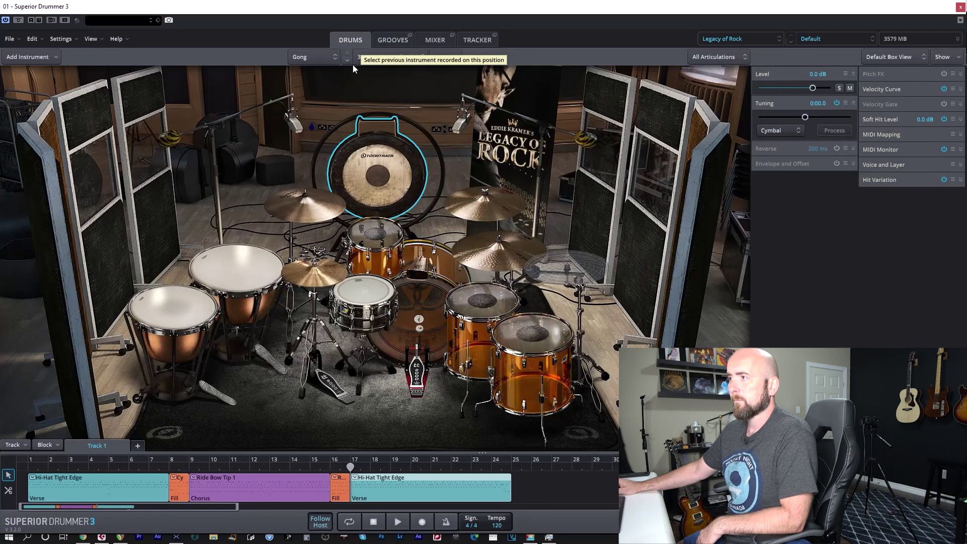
click(386, 42)
click(312, 257)
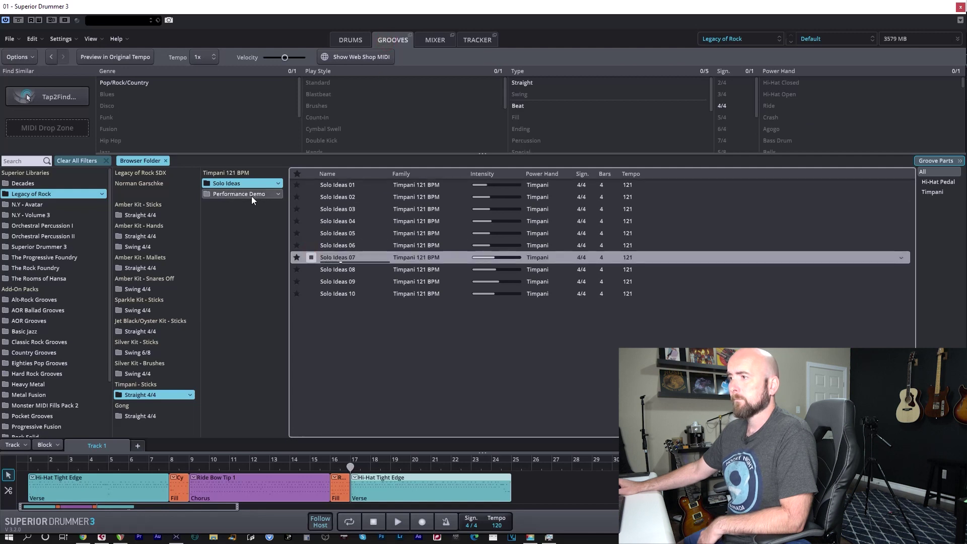
click(312, 272)
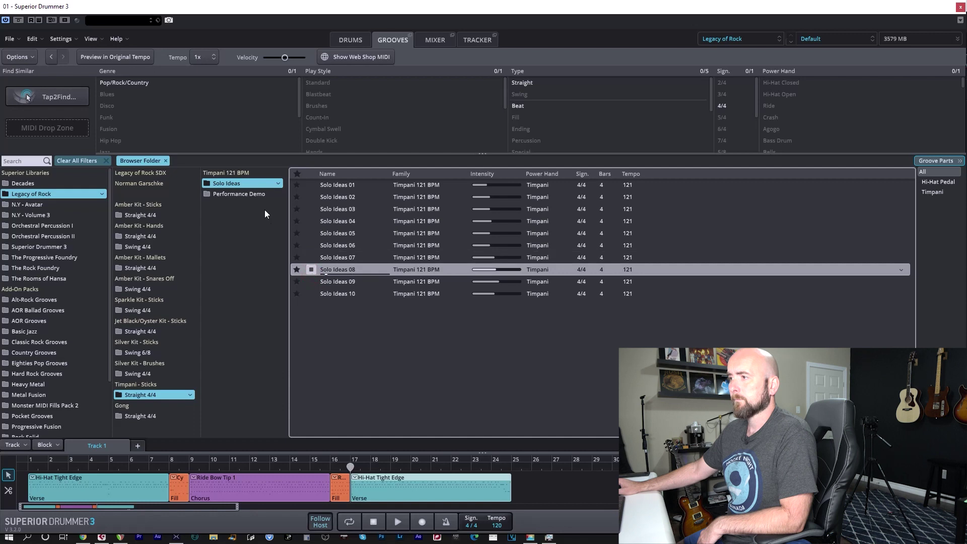
- Preview the timpani groove Performance Demo 01 while watching the drum kit view, and stop playback
click(252, 196)
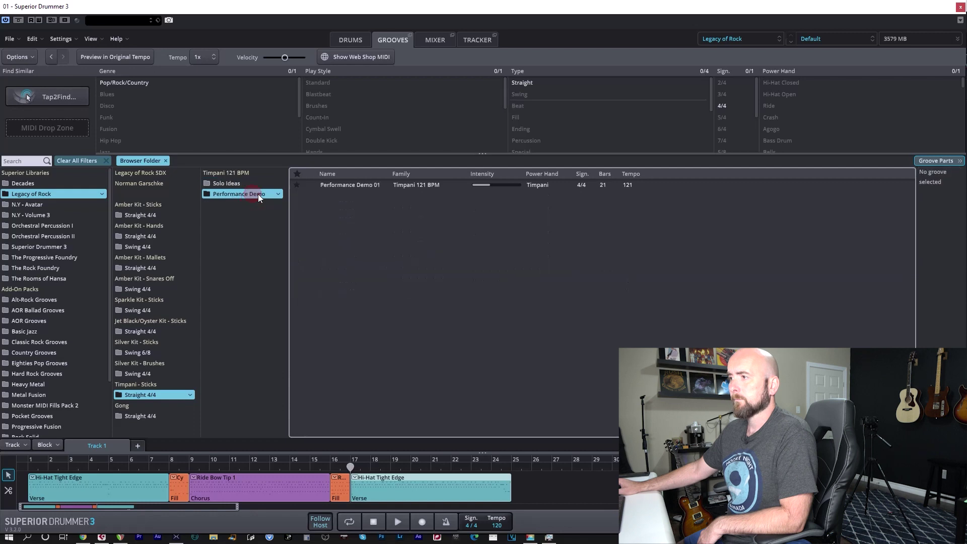
click(311, 185)
click(356, 39)
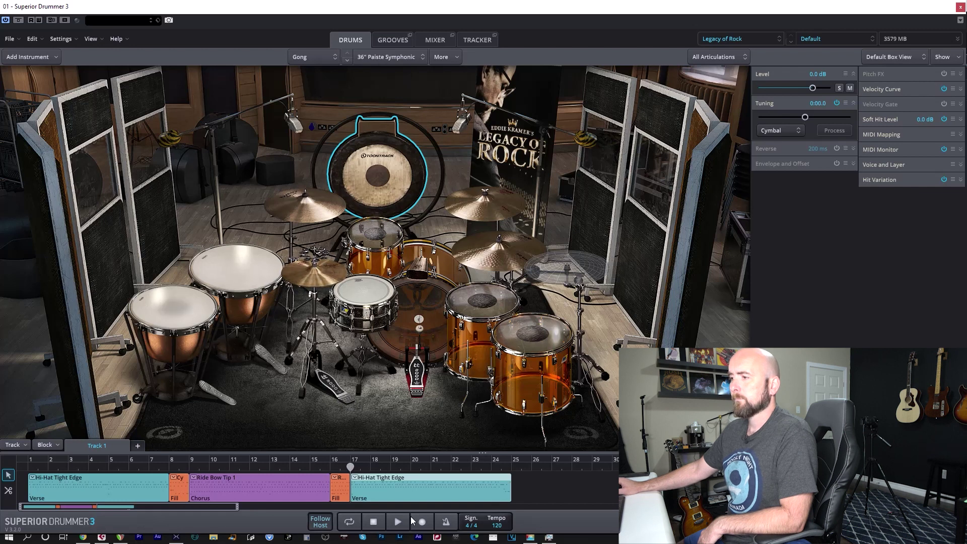
click(376, 524)
click(392, 40)
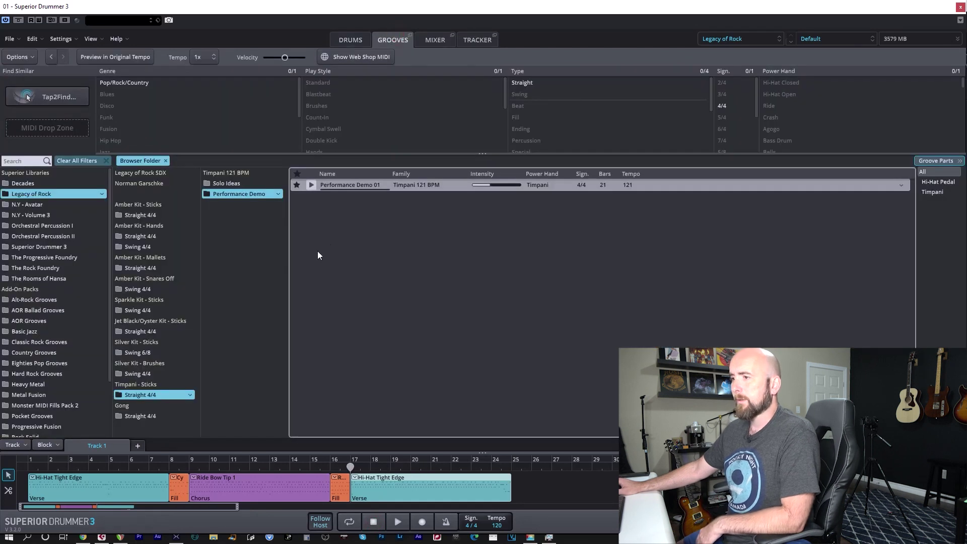
- Preview the Gong Straight 4/4 grooves 1 - SFZ, 2 - FF, 3 - MF, 1 - 8th Notes and 3 - Short Medium
click(139, 416)
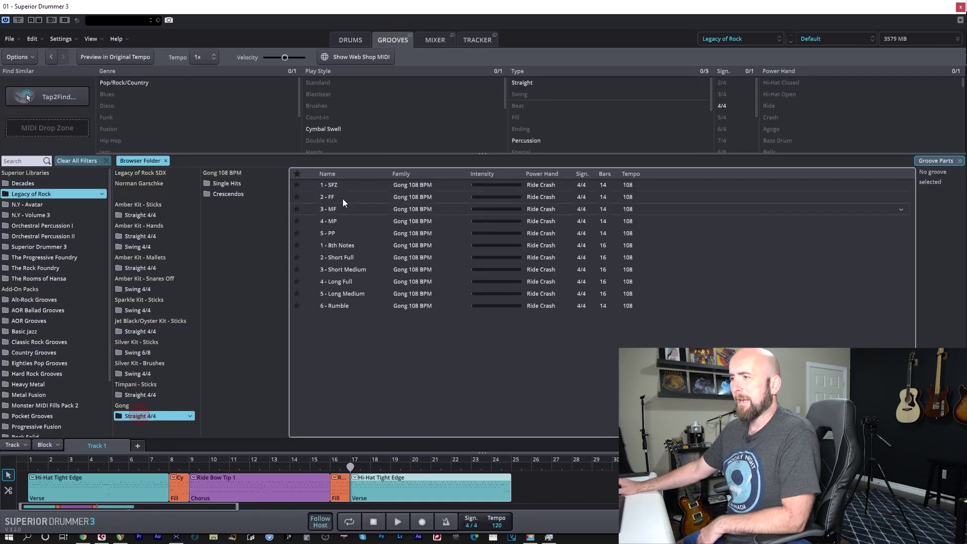
click(311, 185)
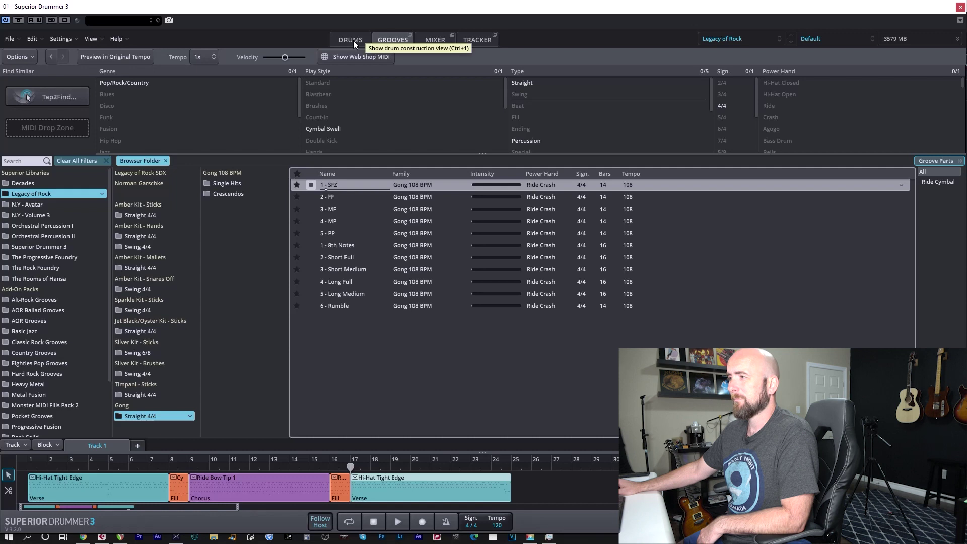
click(312, 200)
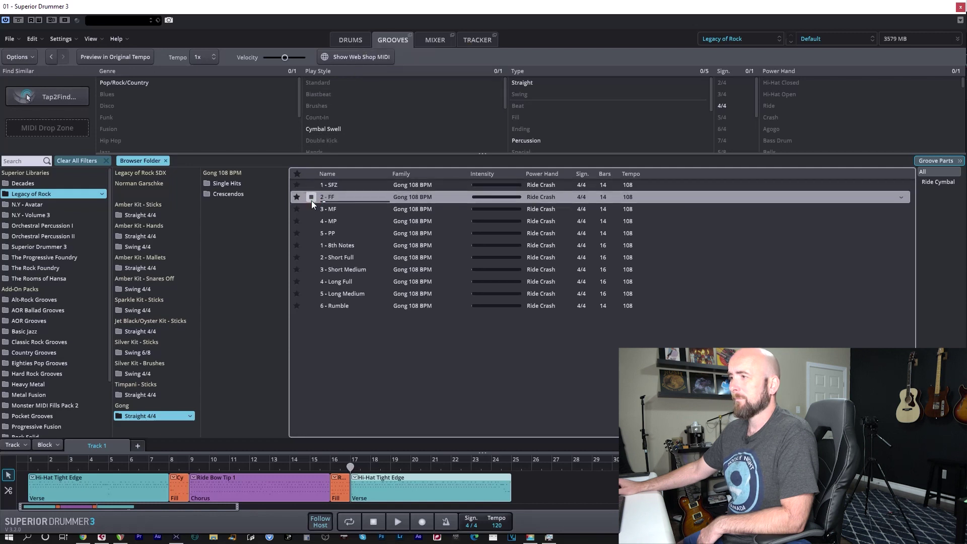
click(311, 210)
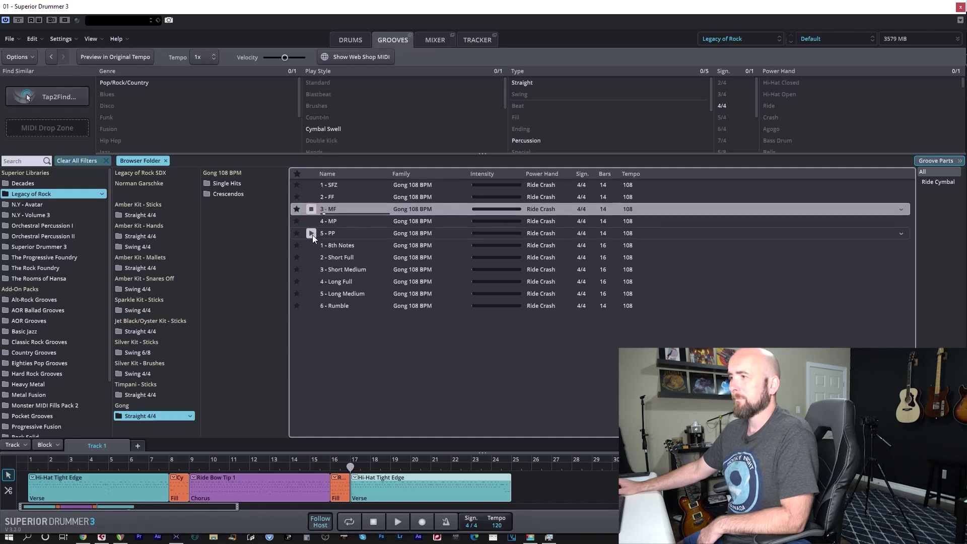
click(312, 246)
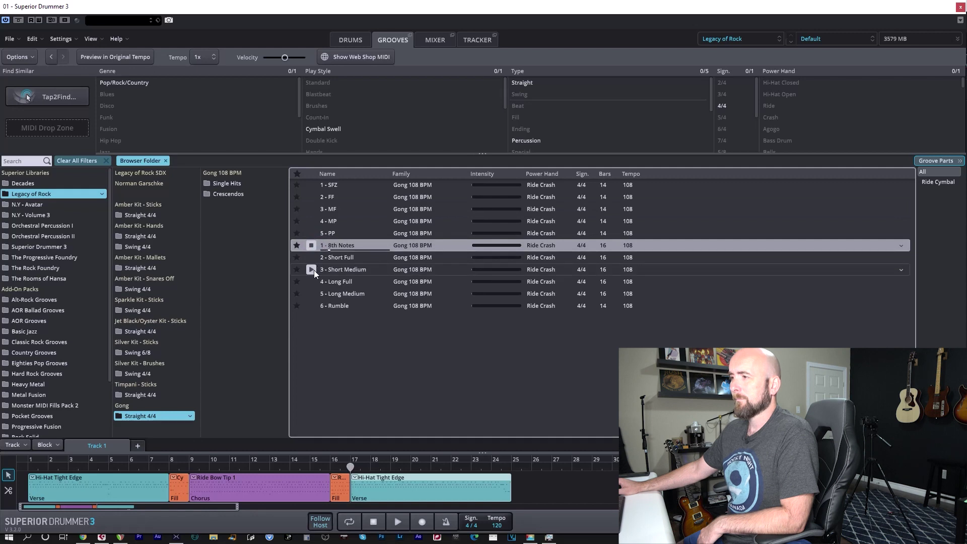
click(311, 270)
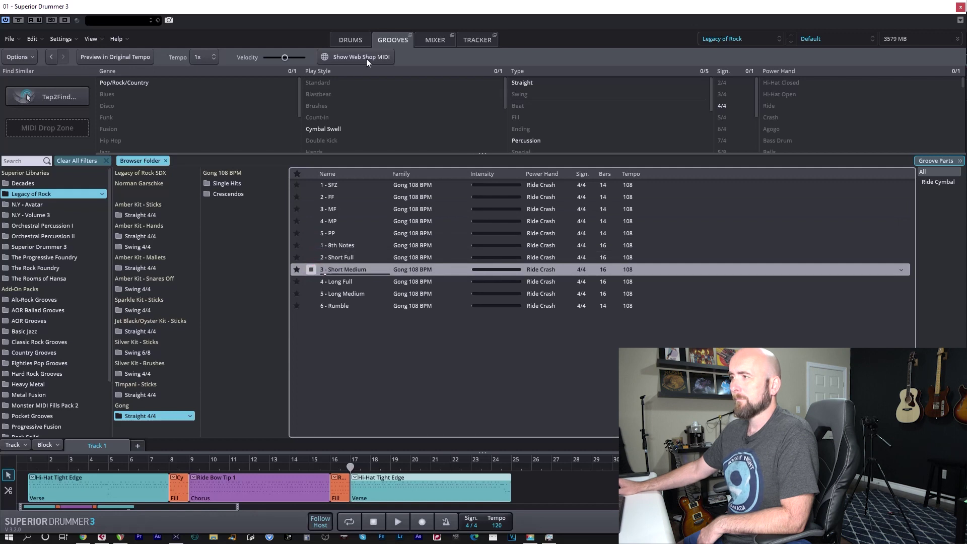
click(351, 45)
click(379, 40)
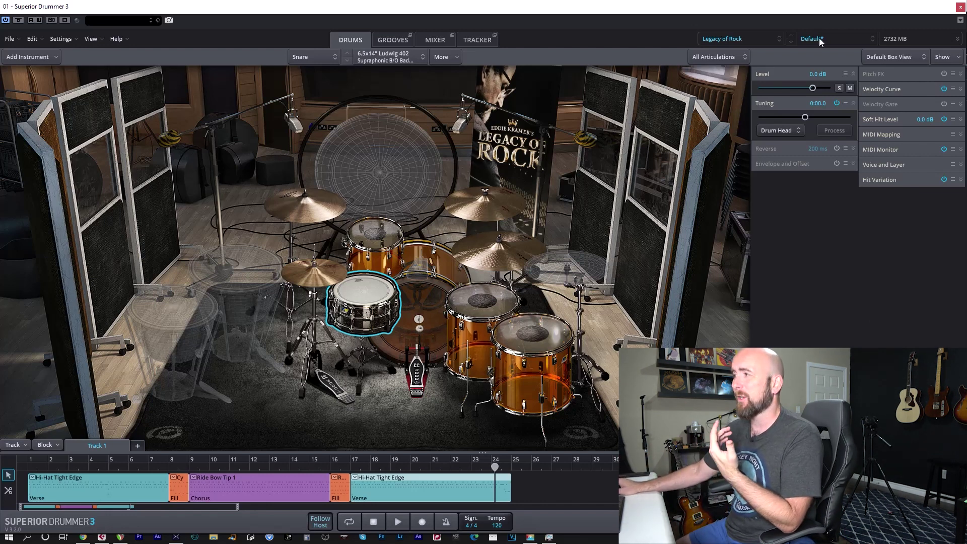
- Audition the snare drum and switch it to the Felt Mallets (Wires Off) version of the 6.5x14" Ludwig 402 Supraphonic
click(388, 57)
click(374, 298)
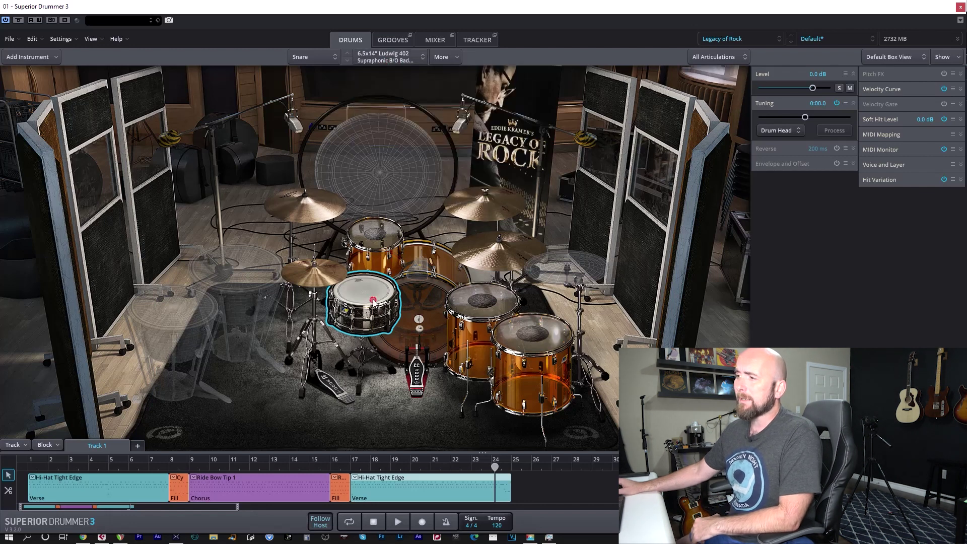
click(381, 56)
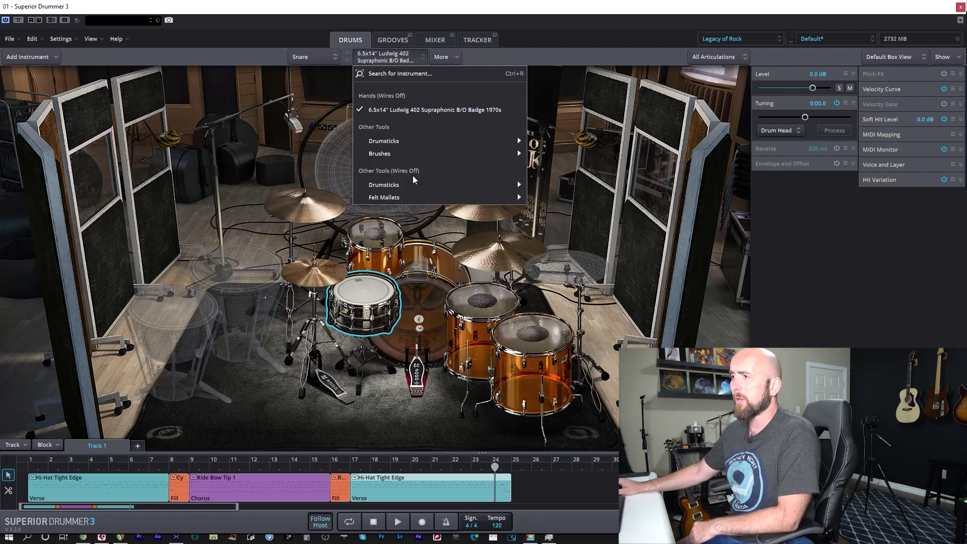
mouse_move(413, 190)
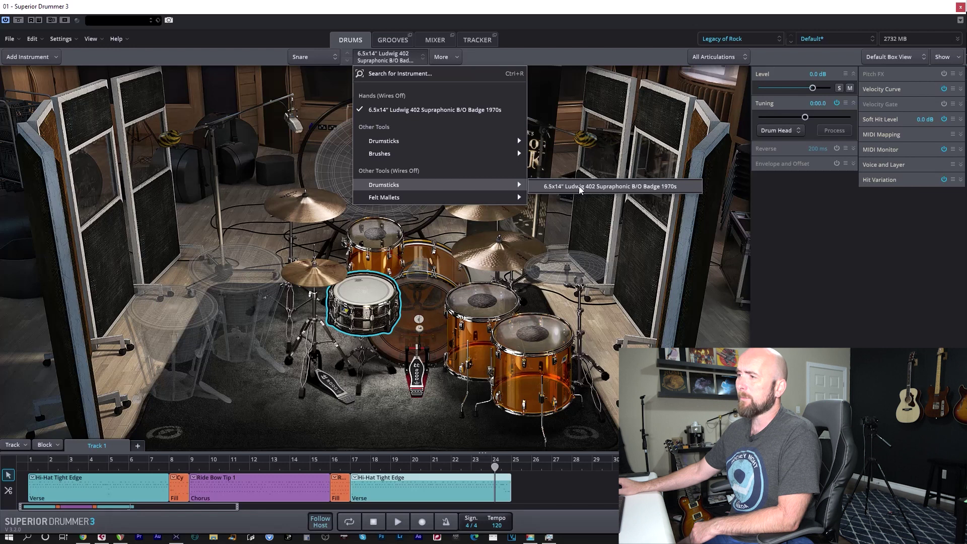
mouse_move(503, 197)
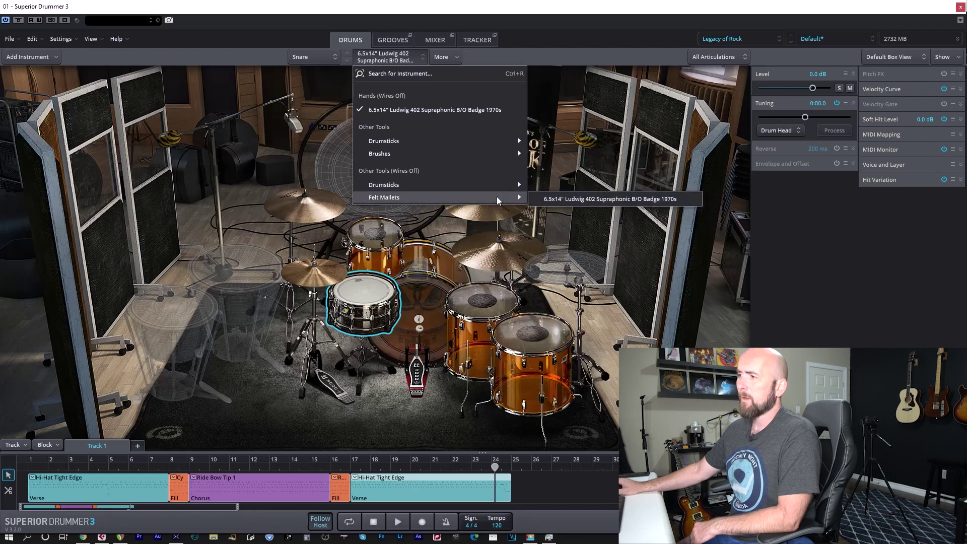
click(580, 199)
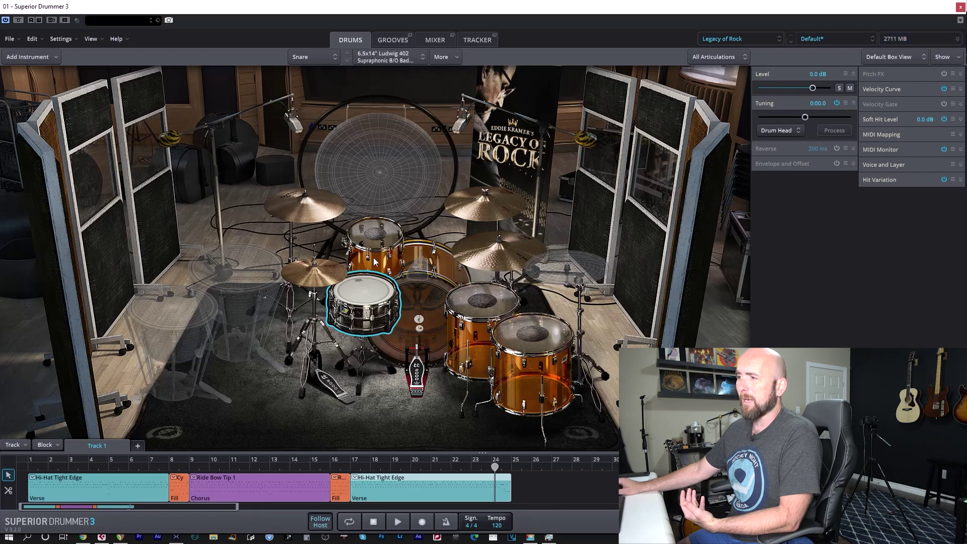
- Switch the snare to the Drumsticks (Wires Off) version of the 6.5x14" Ludwig 402 Supraphonic and audition it
click(392, 59)
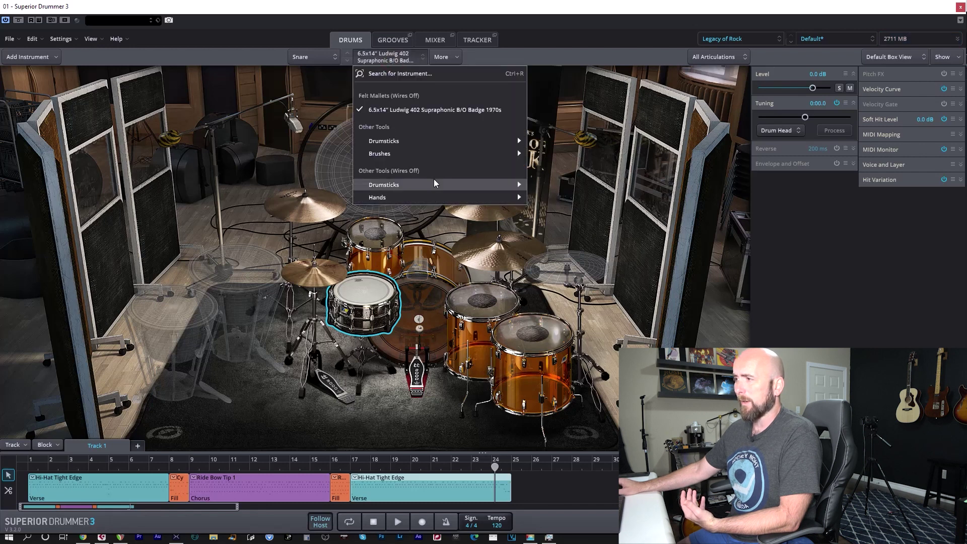
mouse_move(436, 186)
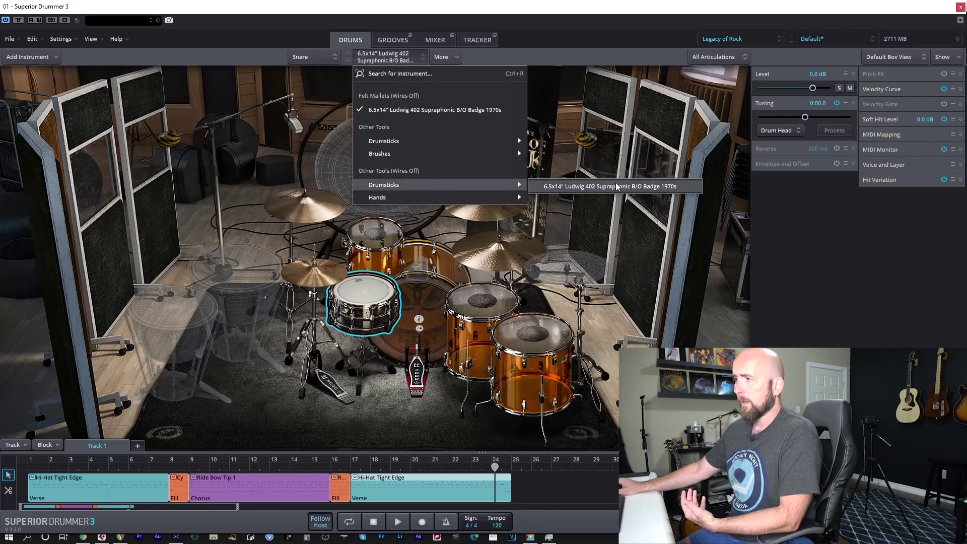
click(579, 187)
click(376, 288)
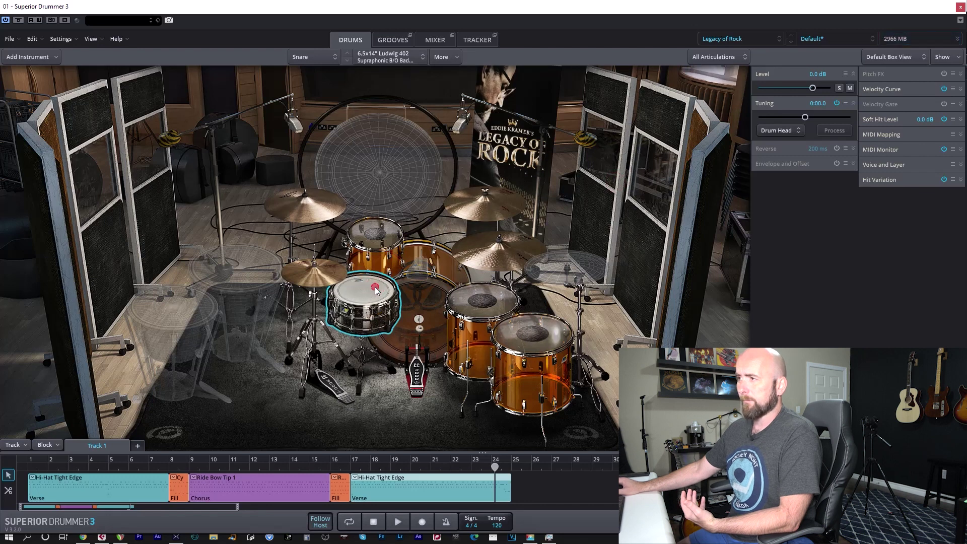
- Switch the snare to the Hands (Wires Off) version of the 6.5x14" Ludwig 402 Supraphonic and audition several hits
click(385, 57)
mouse_move(397, 198)
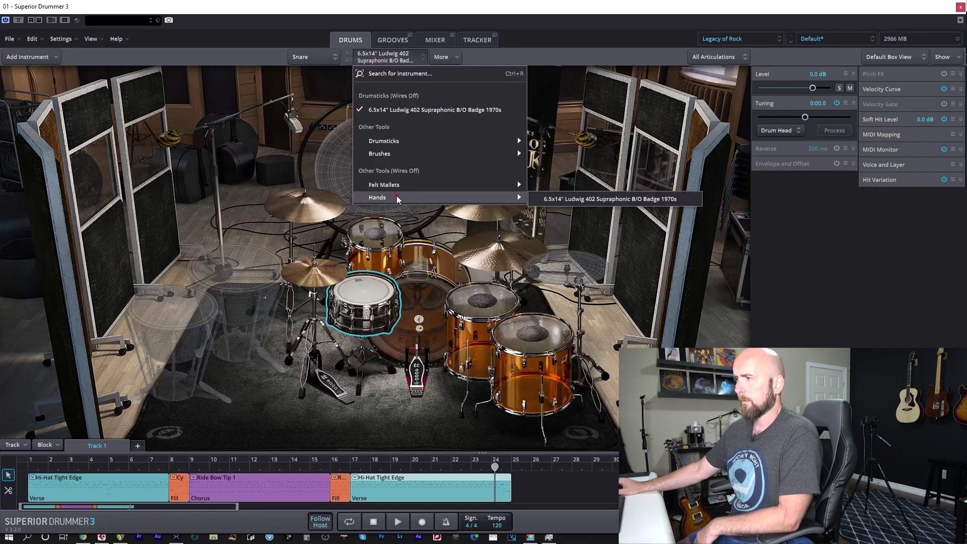
click(577, 198)
click(368, 301)
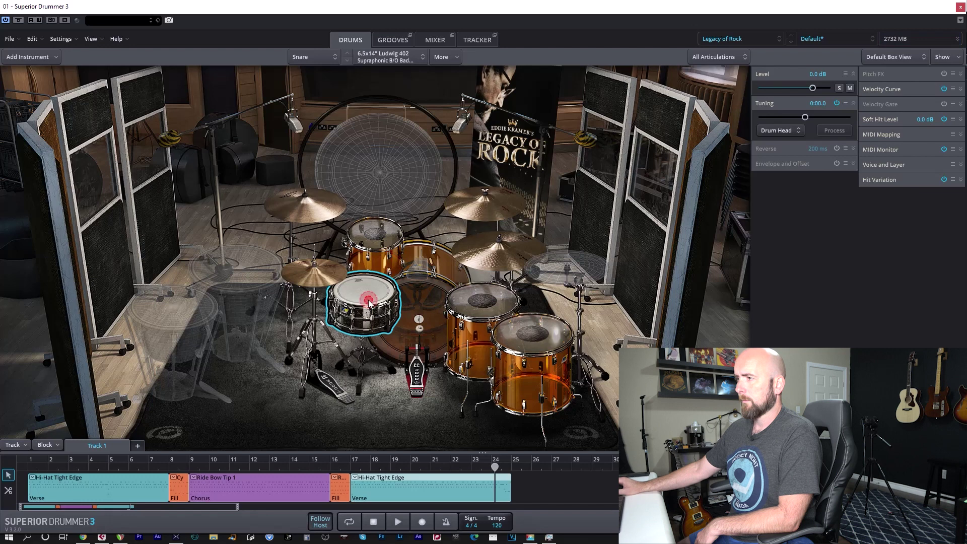
click(368, 301)
click(371, 294)
click(379, 286)
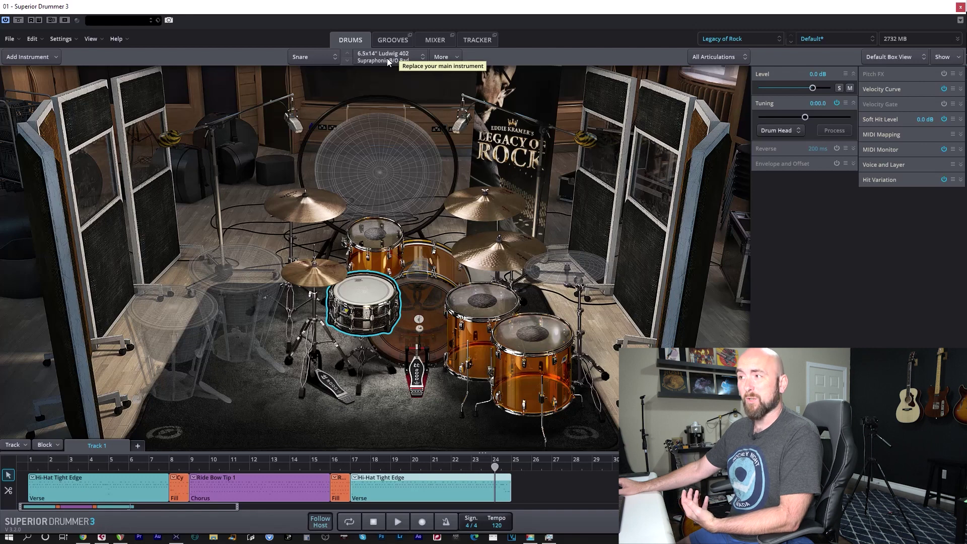
- Preview Kick + Snare 01 and Kick + Snare 07 from the Amber Kit - Hands Straight 4/4 grooves
click(391, 41)
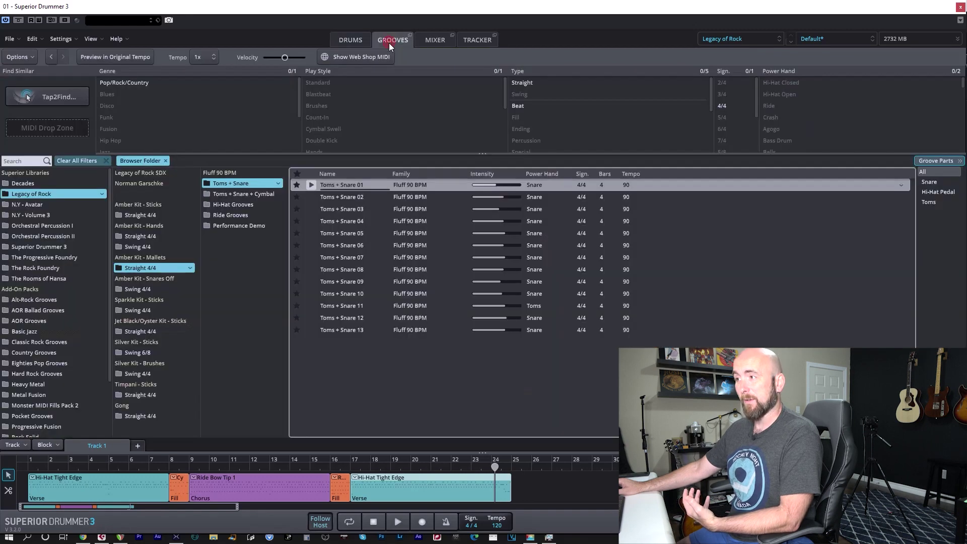
click(142, 237)
click(222, 183)
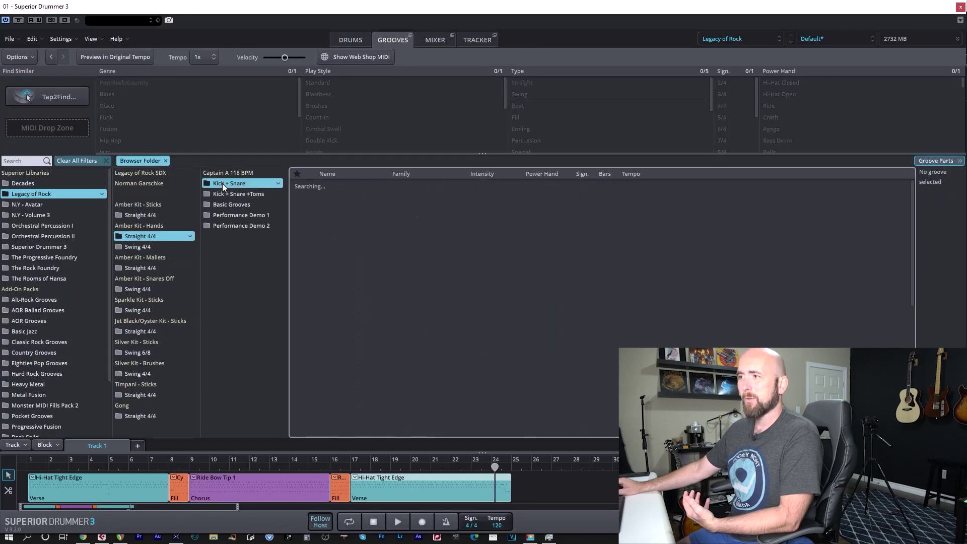
click(312, 185)
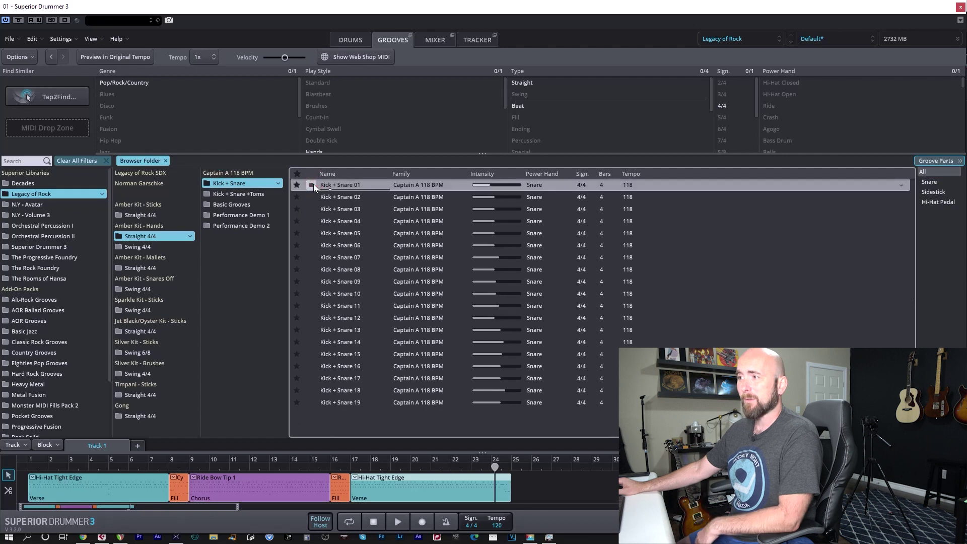
click(311, 257)
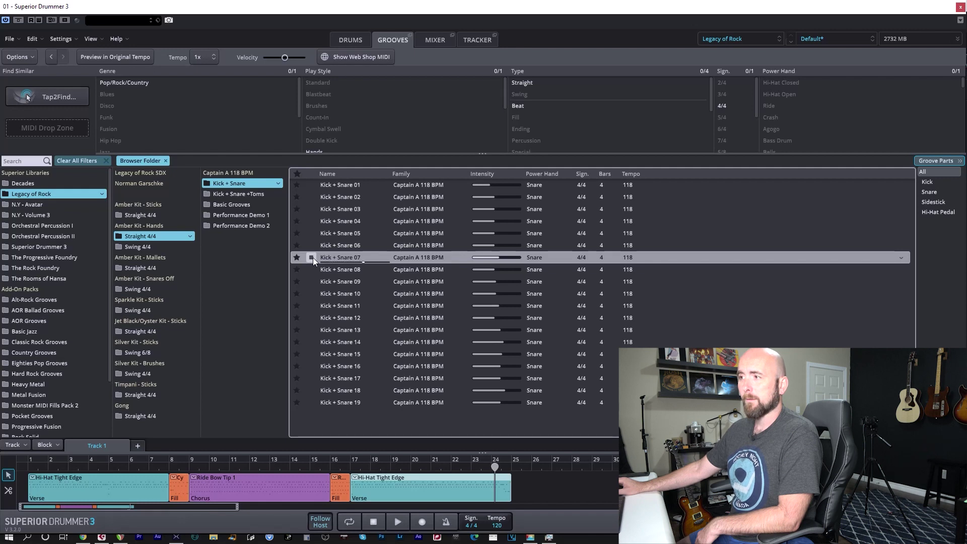
- Switch the rack tom on the drum kit to the Hands (Wires Off) version of the 10x14" Ludwig Vistalite
click(367, 41)
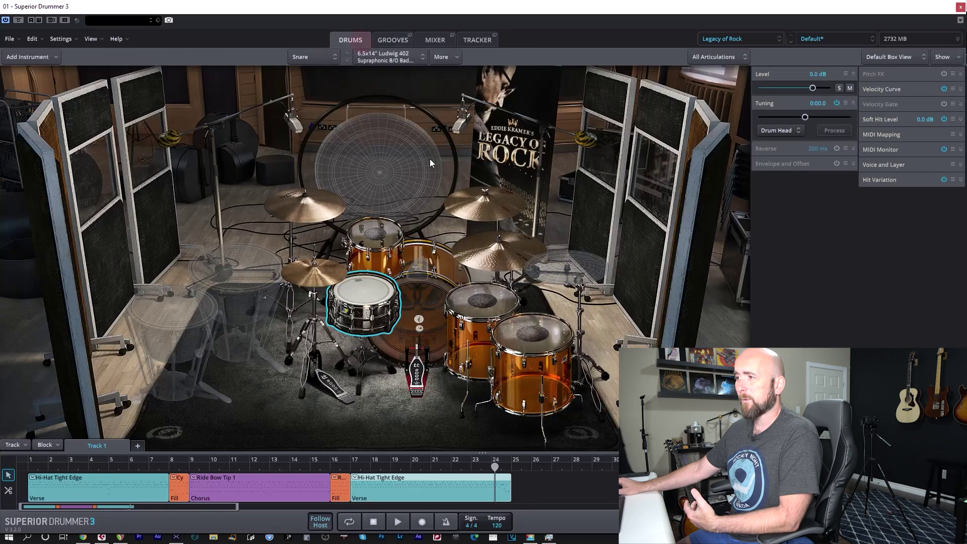
click(361, 250)
click(388, 57)
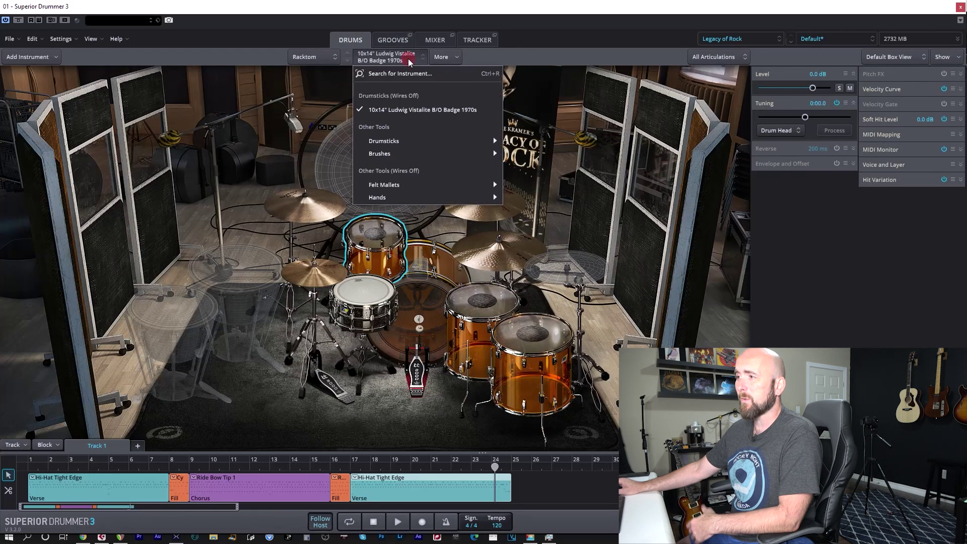
click(407, 197)
click(520, 198)
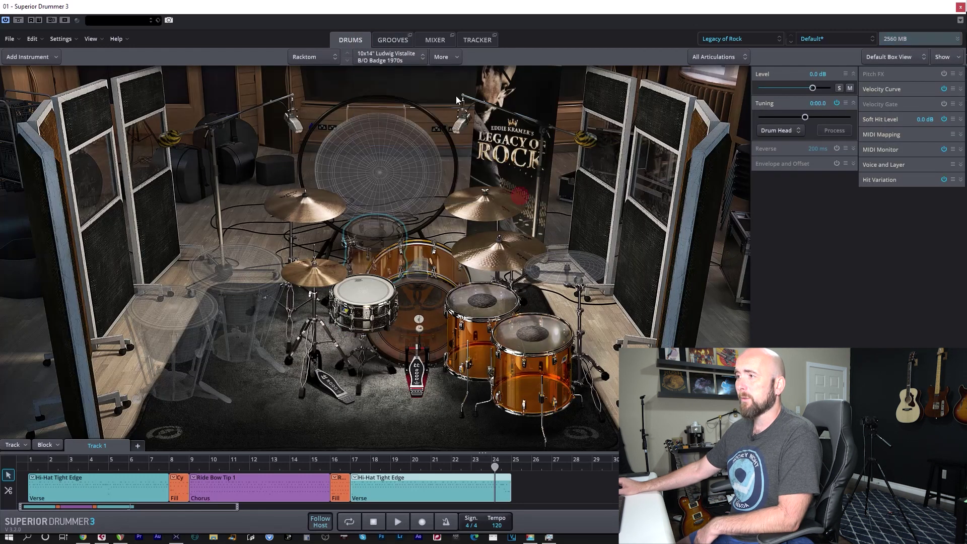
- Switch Floortom 1 to the Hands (Wires Off) version of the 16x16" Ludwig Vistalite and check the selected tool
click(483, 299)
click(386, 59)
mouse_move(407, 201)
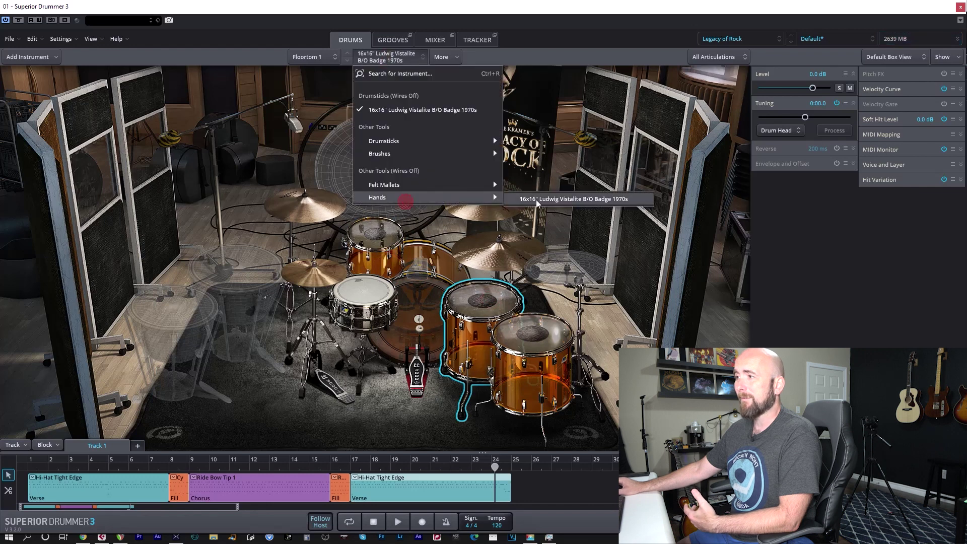
click(538, 202)
click(408, 58)
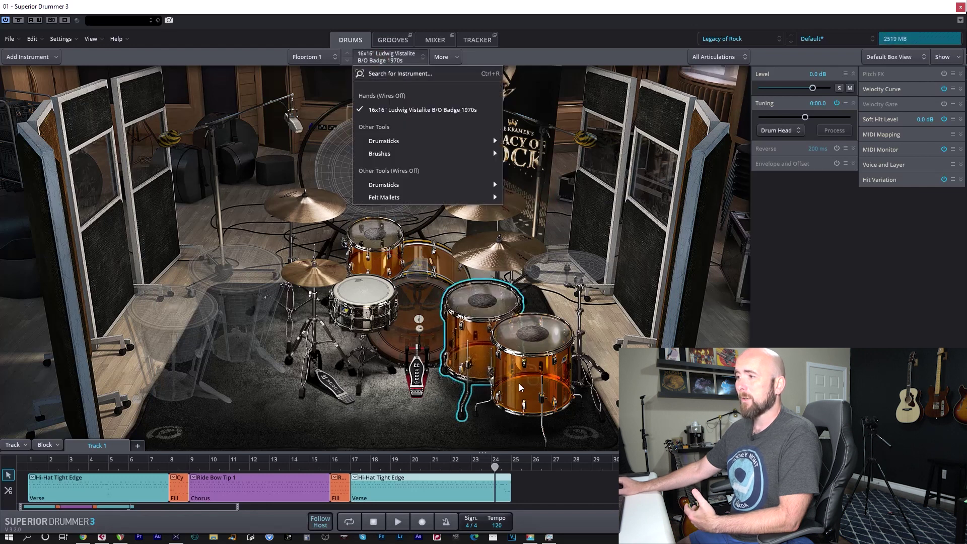
- Switch Floortom 2 to the Hands (Wires Off) version of the 16x18" Ludwig Vistalite
click(521, 345)
click(371, 61)
mouse_move(400, 199)
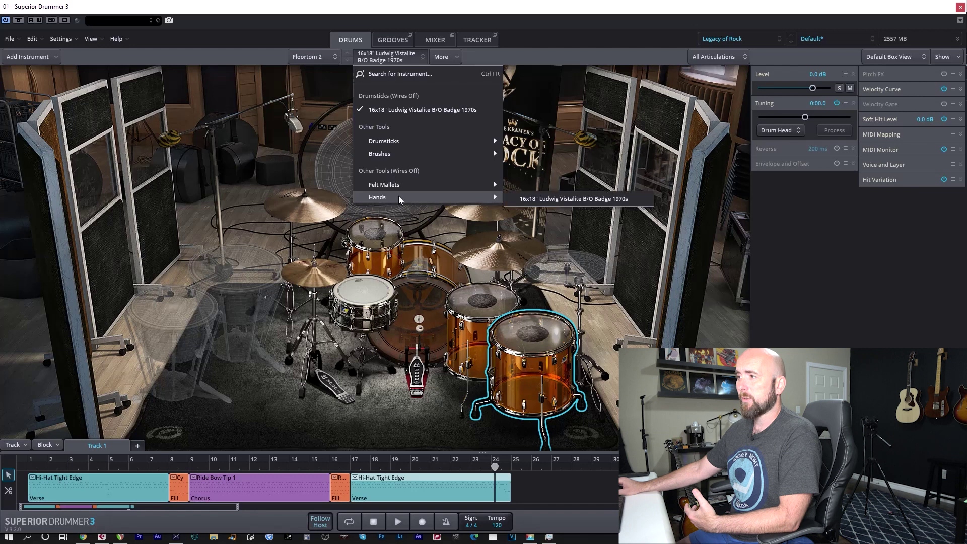
click(545, 200)
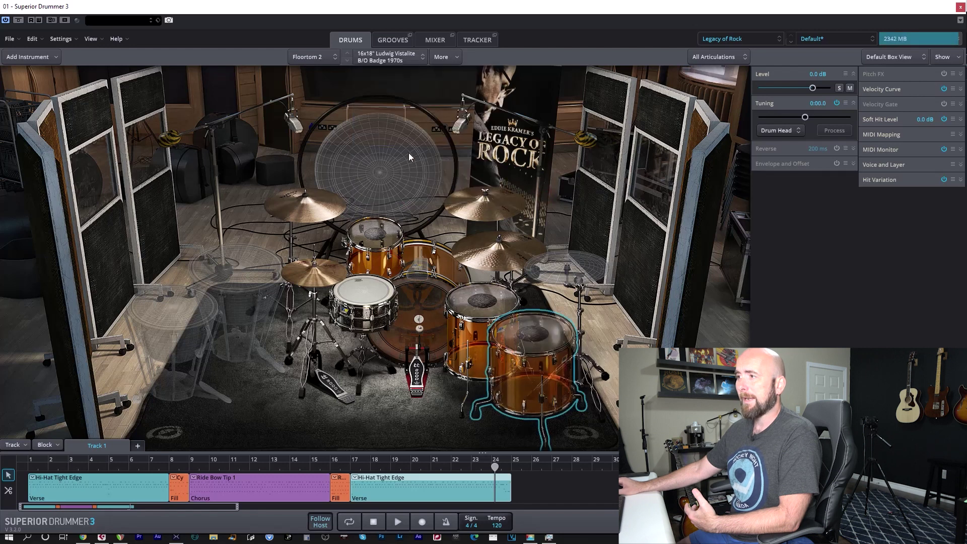
- Preview Kick + Snare +Toms 02 and Kick + Snare +Toms 12 from the Amber Kit - Hands Straight 4/4 grooves
click(394, 40)
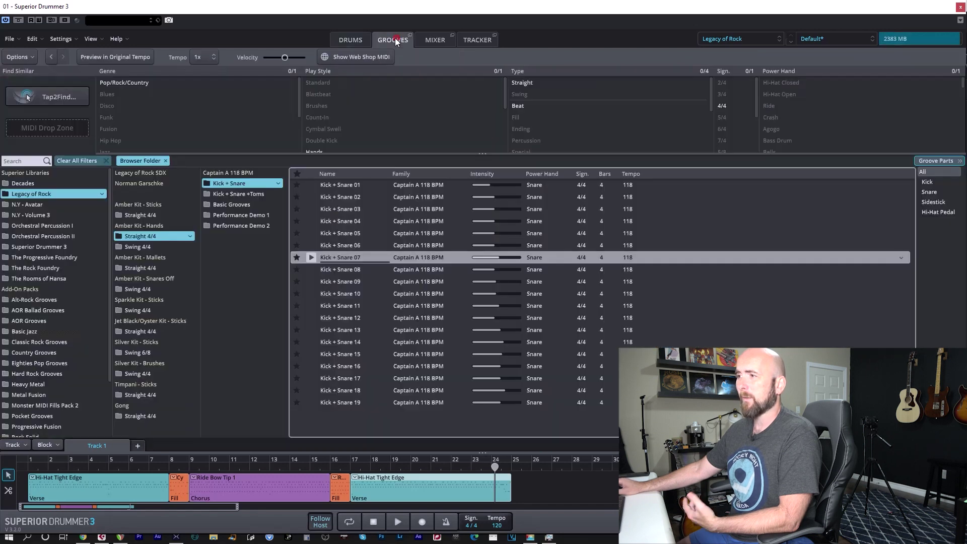
click(247, 196)
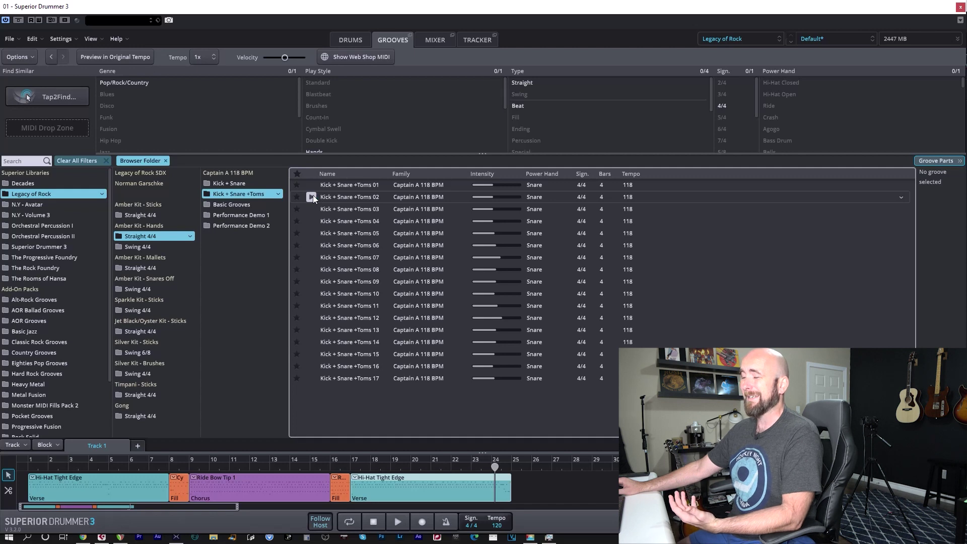
click(312, 197)
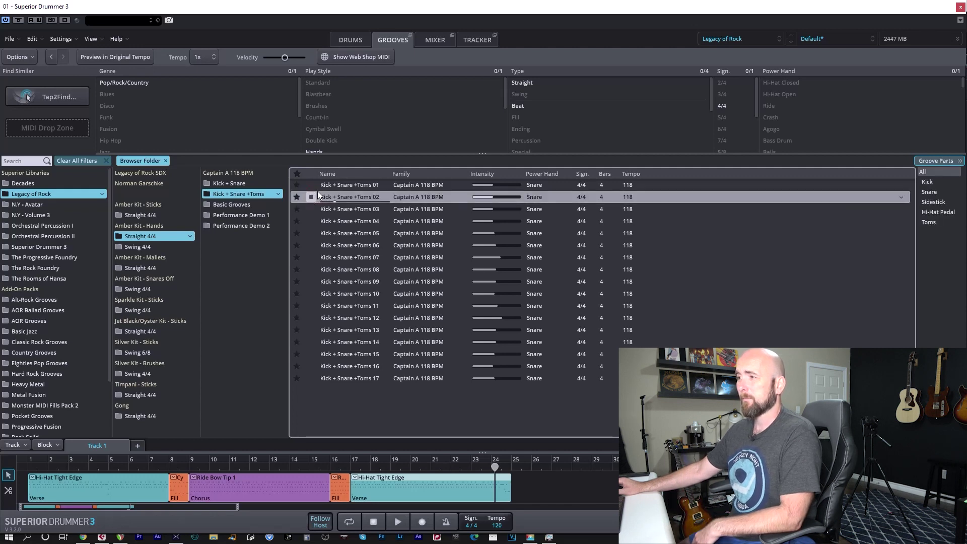
click(312, 319)
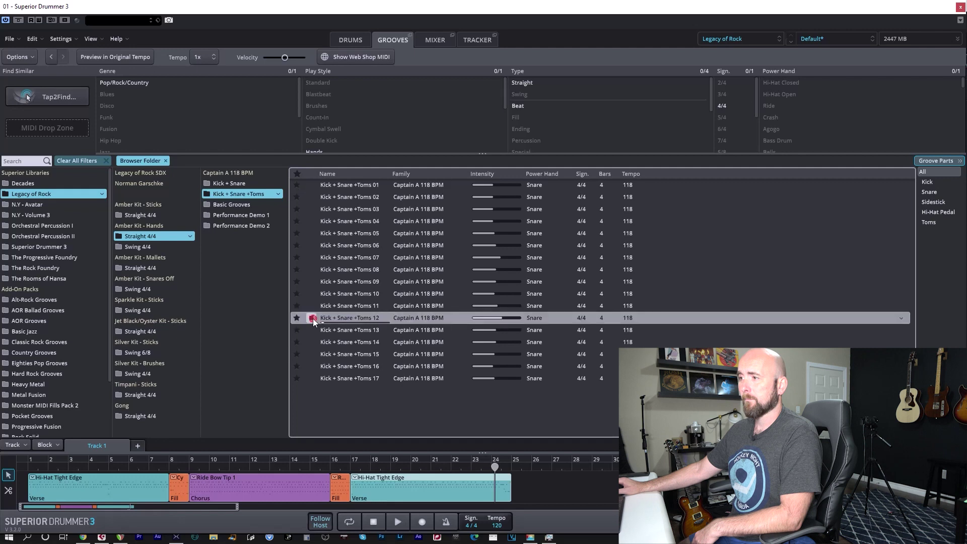
- Preview Performance Demo 1 01 from the Captain A 118 BPM grooves while watching the drum kit play it
click(240, 216)
click(312, 185)
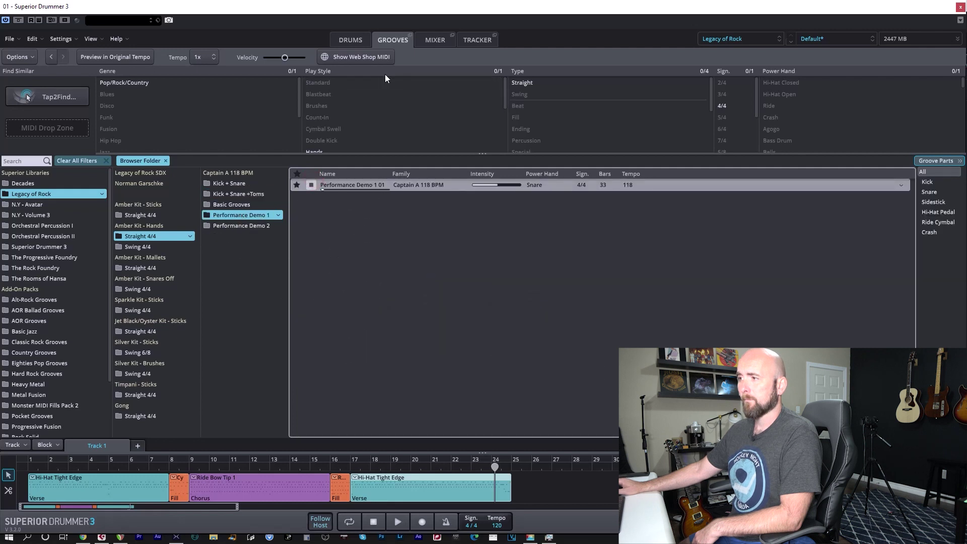
click(355, 43)
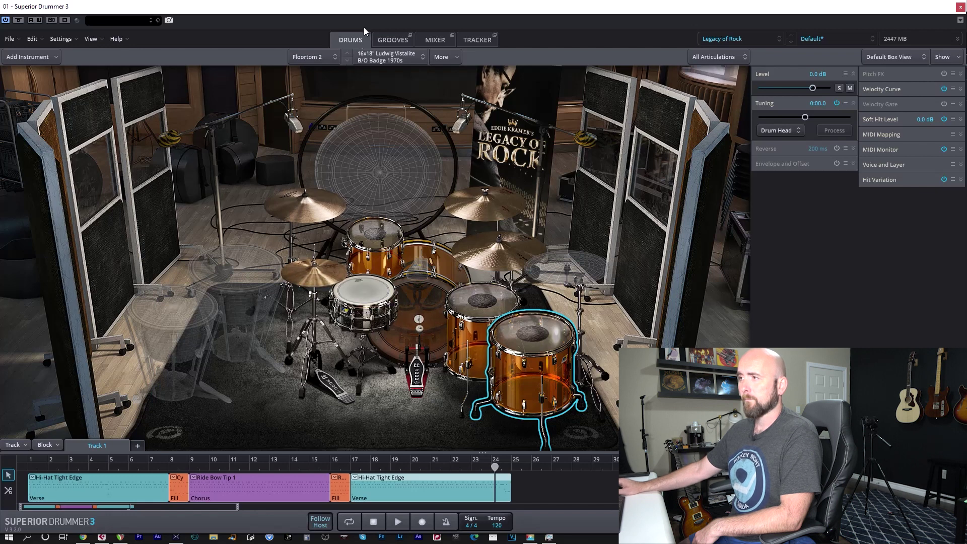
click(393, 46)
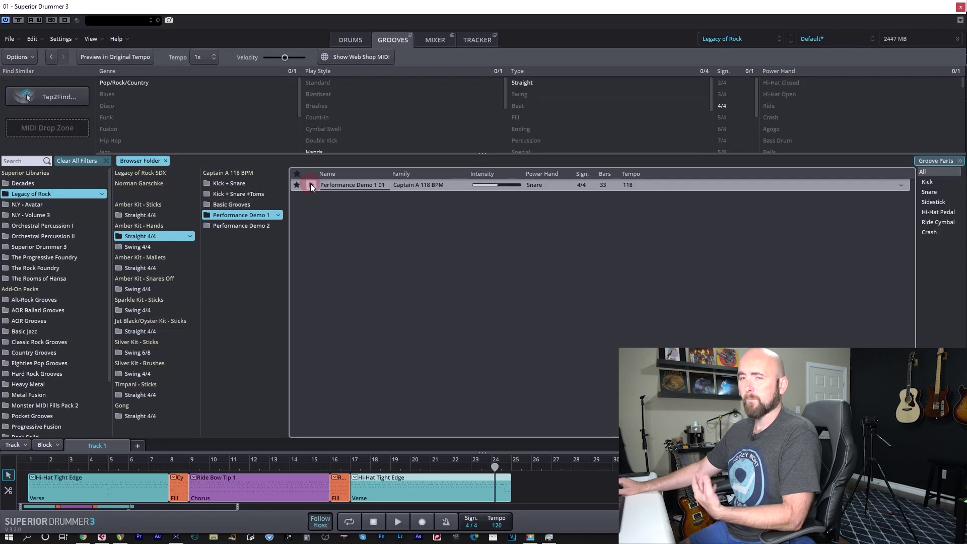
- Switch the snare on the drum kit to the Felt Mallets (Wires Off) version of the 6.5x14" Ludwig 402 Supraphonic and audition it
click(352, 43)
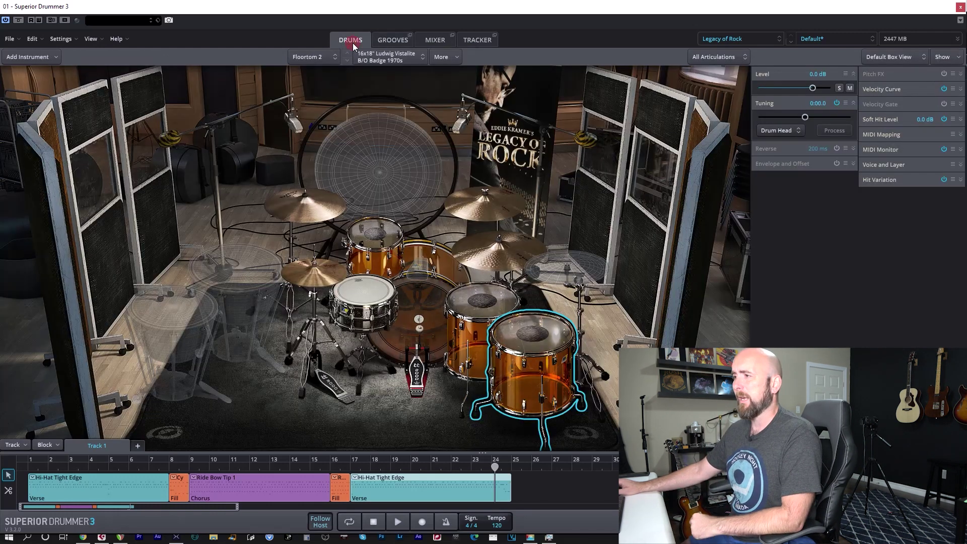
click(380, 62)
click(347, 278)
click(371, 58)
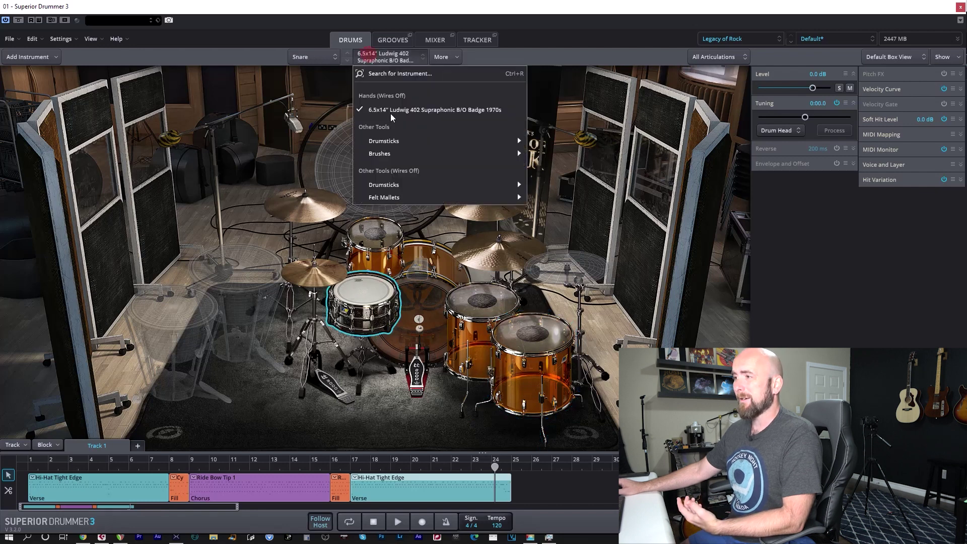
mouse_move(410, 198)
click(568, 201)
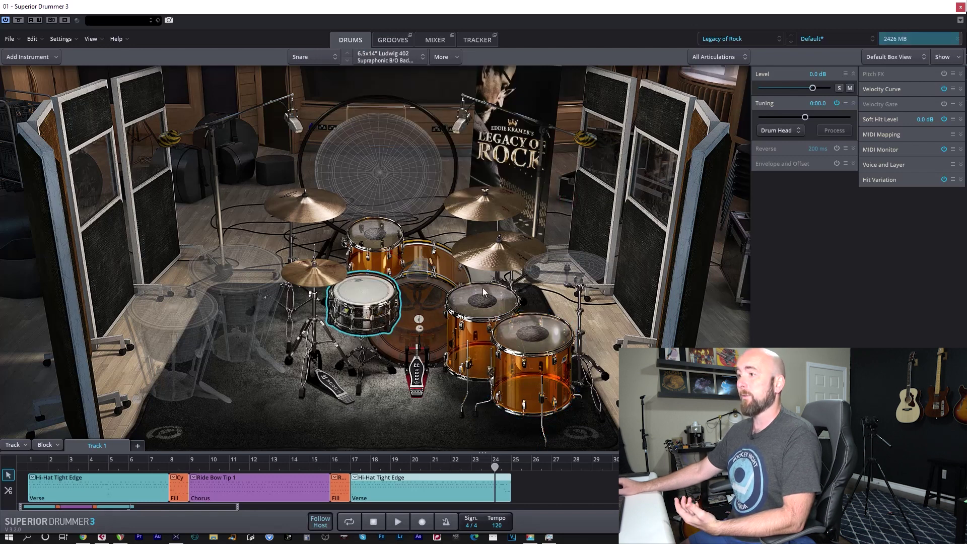
click(371, 296)
- Switch the rack tom to the Felt Mallets (Wires Off) version of the 10x14" Ludwig Vistalite
click(379, 236)
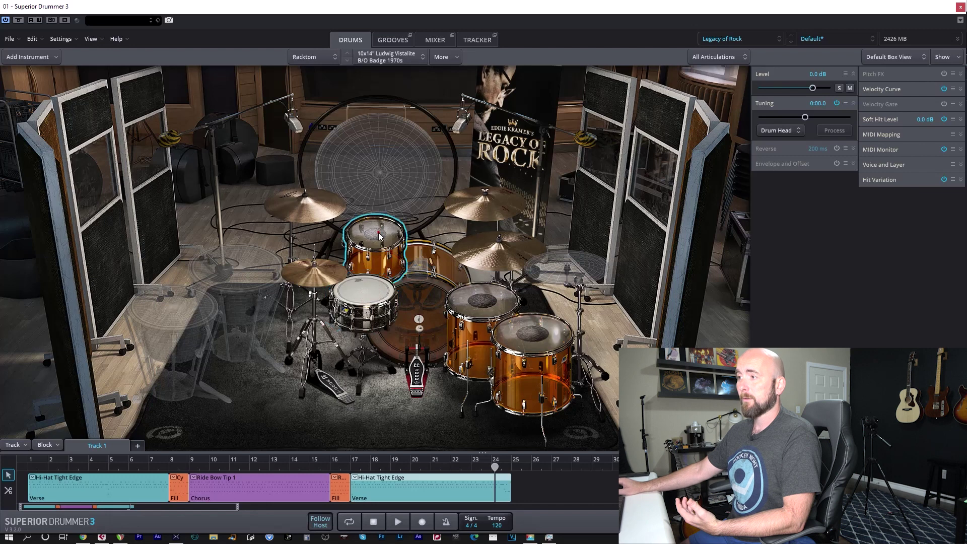
click(386, 63)
click(402, 198)
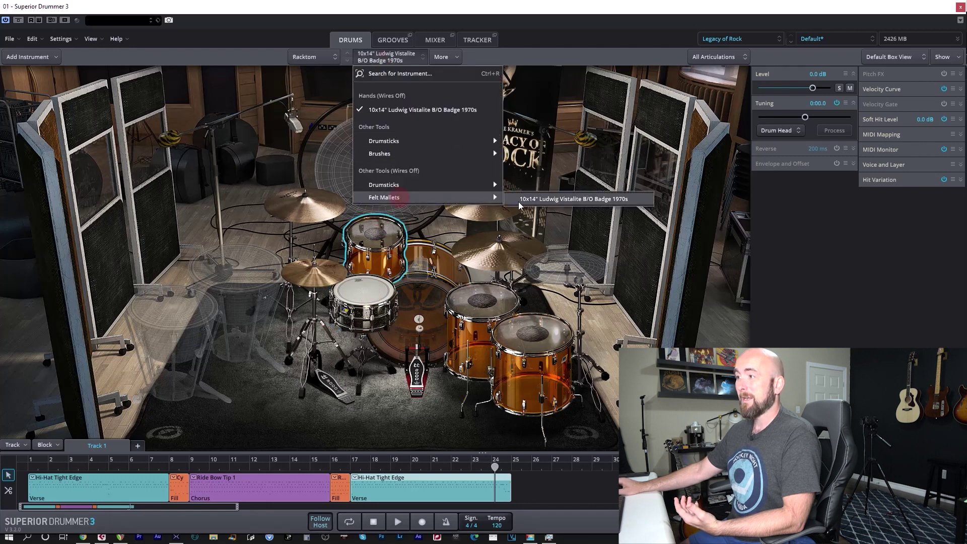
click(531, 201)
- Switch Floortom 1 to the Felt Mallets (Wires Off) version of the 16x16" Ludwig Vistalite
click(481, 292)
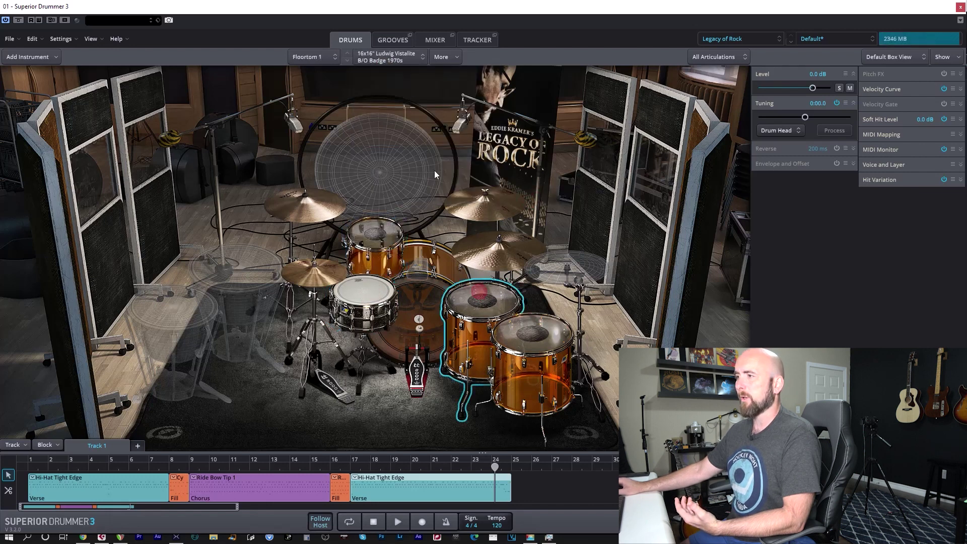
click(396, 64)
click(432, 197)
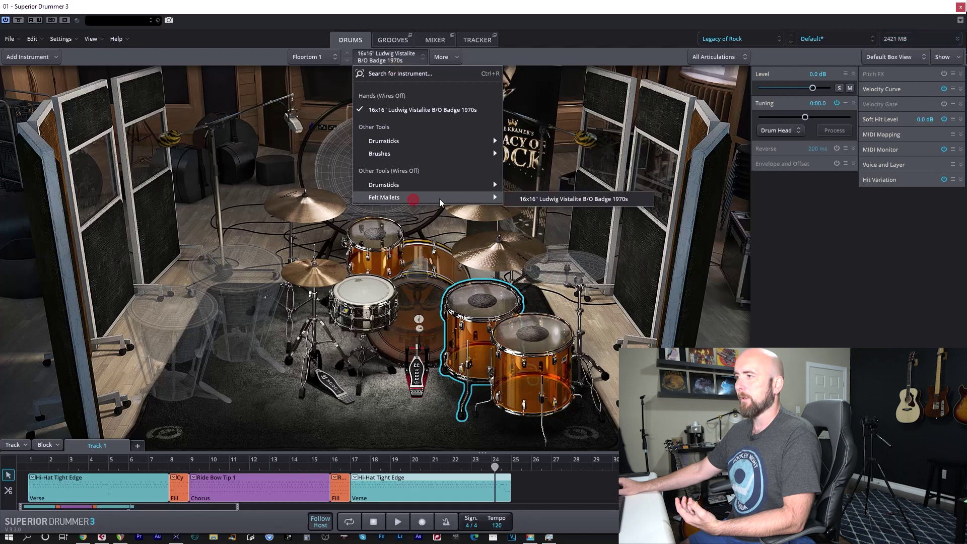
click(527, 199)
- Switch Floortom 2 to the Felt Mallets (Wires Off) version of the 16x18" Ludwig Vistalite, and audition it and the snare
click(553, 328)
click(403, 60)
mouse_move(434, 197)
click(527, 198)
click(534, 328)
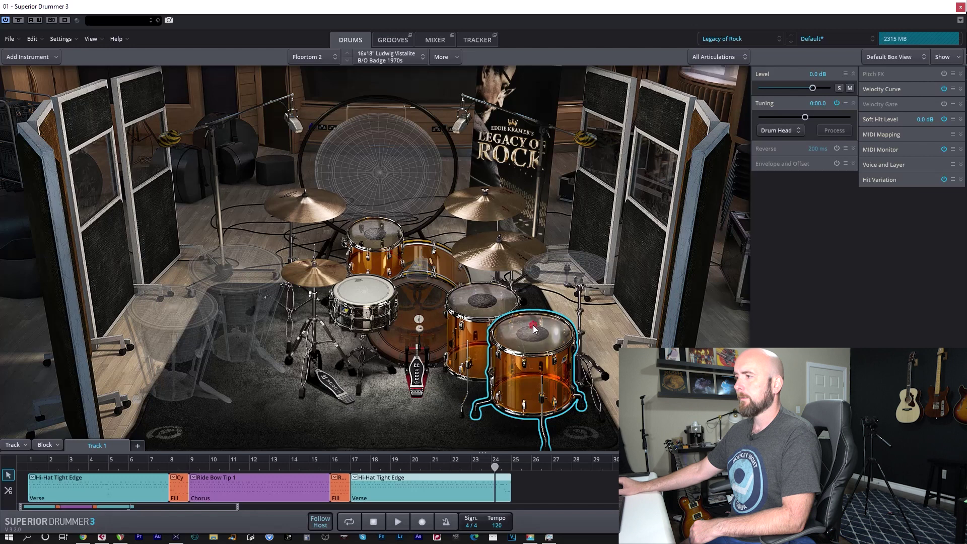
click(364, 295)
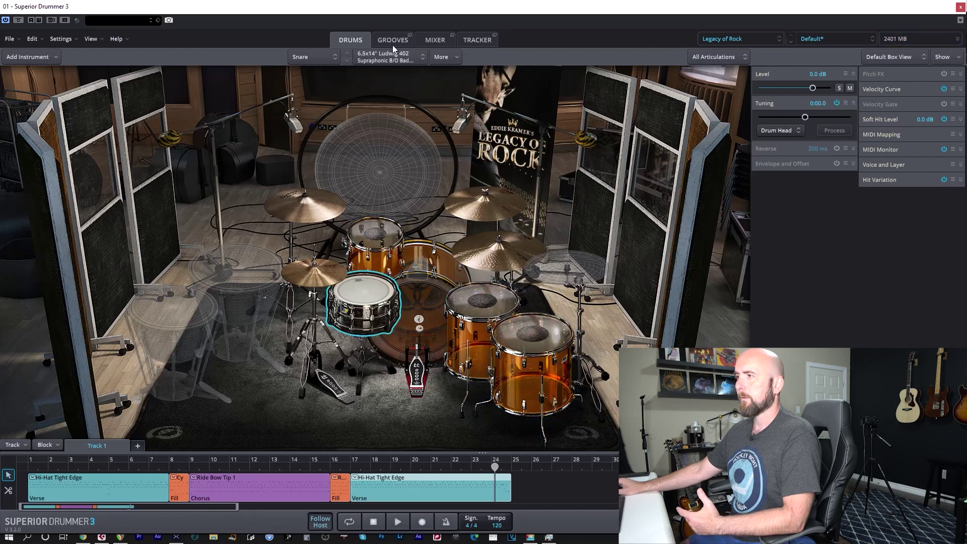
- Preview Toms + Snare 01 and Toms + Snare 06 from the Amber Kit - Mallets Straight 4/4 grooves
click(393, 40)
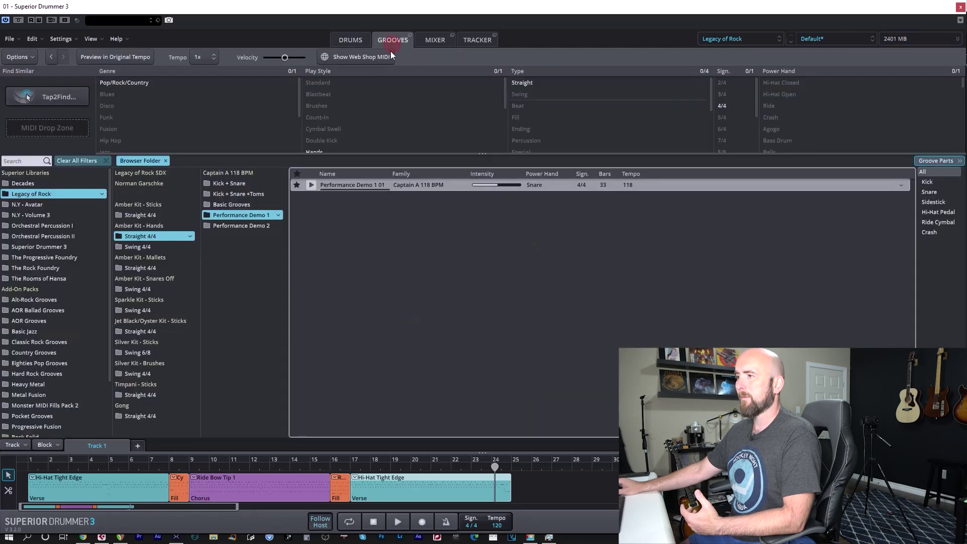
click(144, 268)
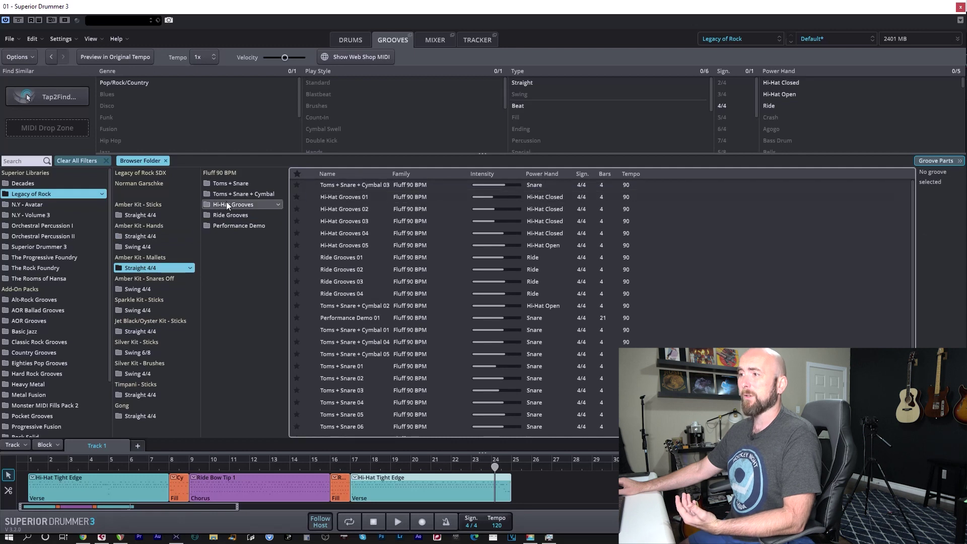
click(227, 183)
click(311, 185)
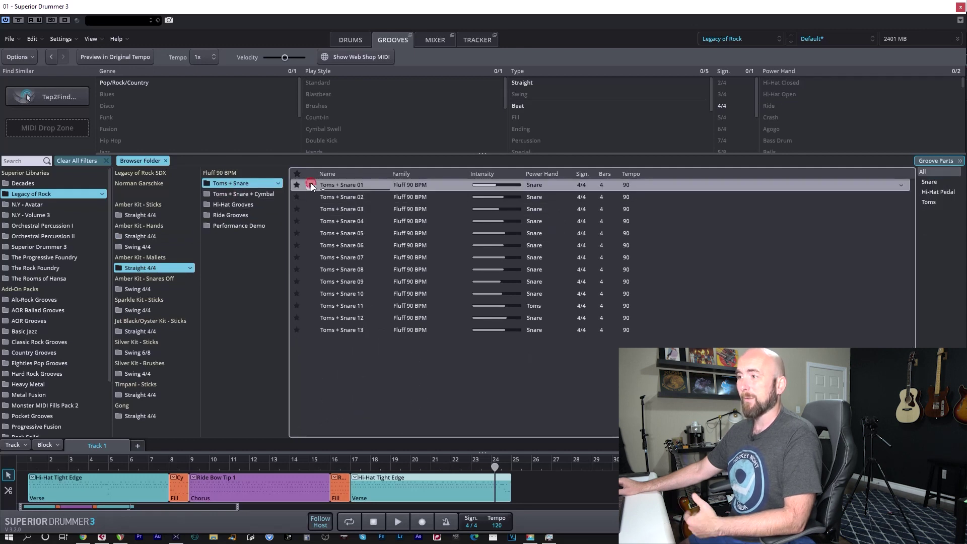
click(312, 245)
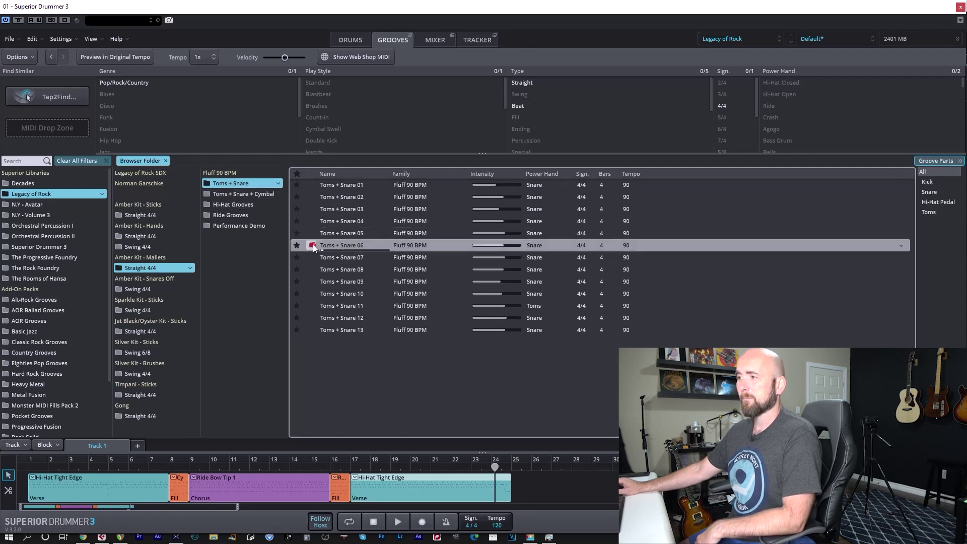
- Preview Hi-Hat Grooves 01 and Ride Grooves 01 from the Fluff 90 BPM set, watching the kit during the ride groove
click(236, 204)
click(311, 185)
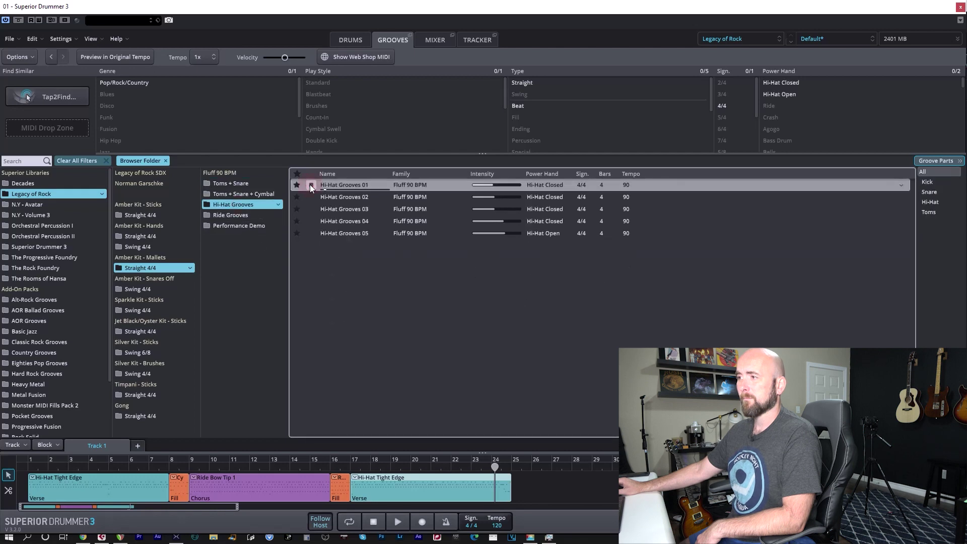
click(234, 216)
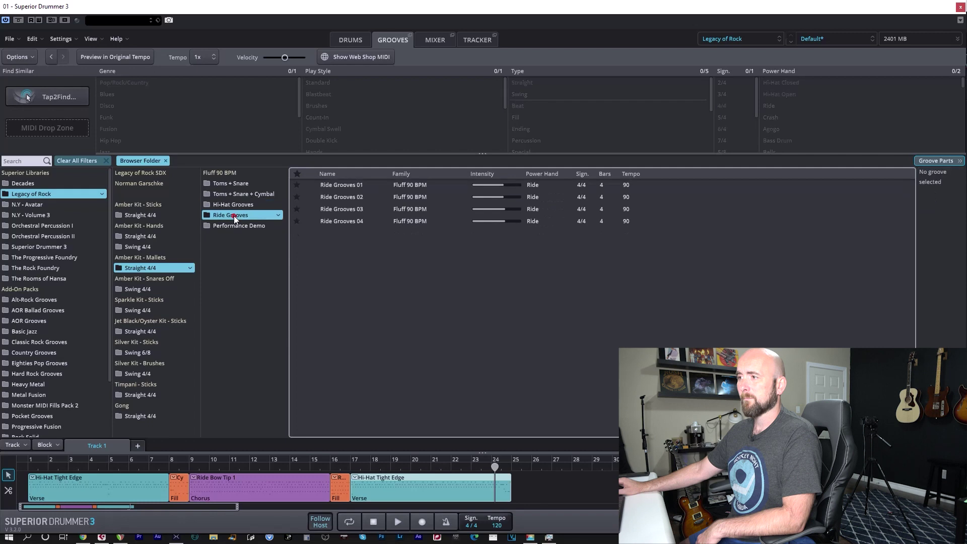
click(311, 185)
click(358, 44)
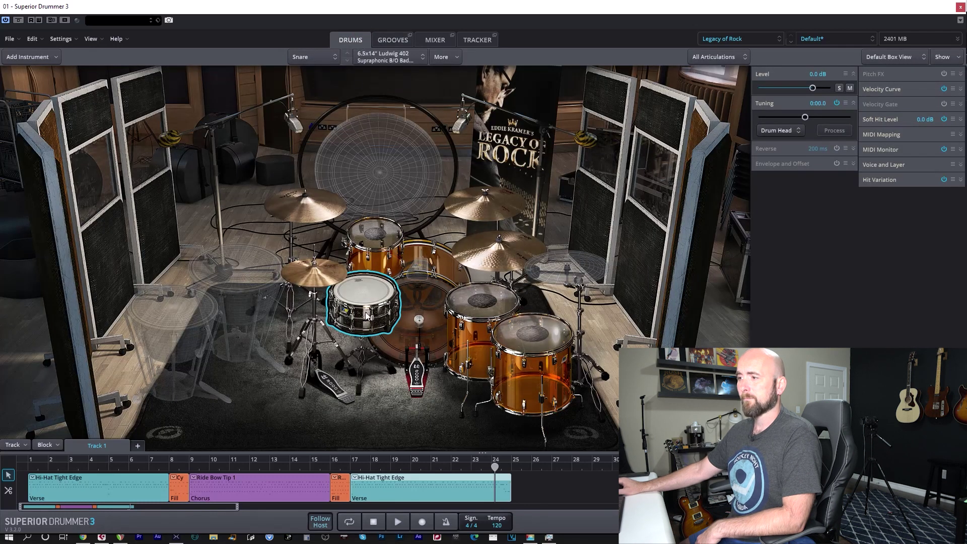
click(393, 40)
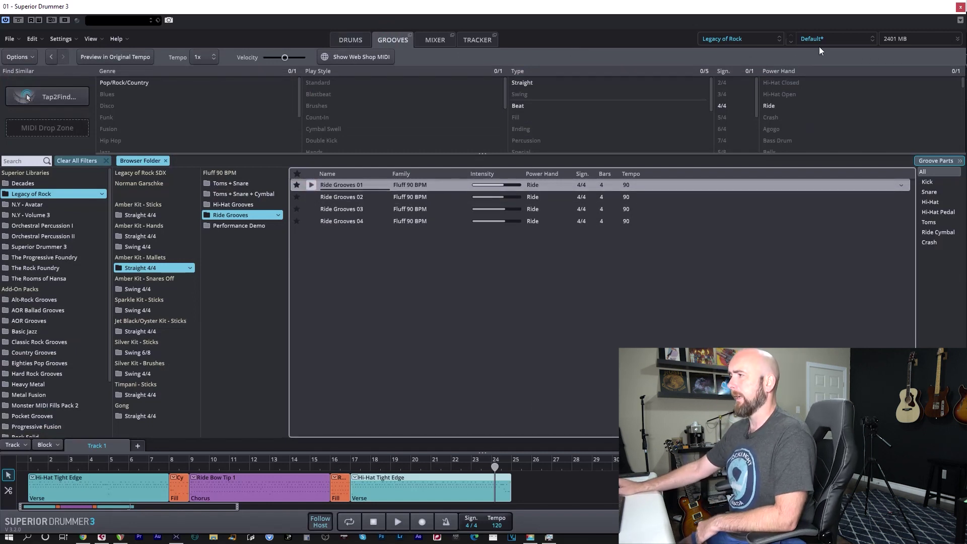
- Inspect the black Gretsch Round Badge kit by selecting its 8x12" rack tom and 16x16" floor tom
click(350, 40)
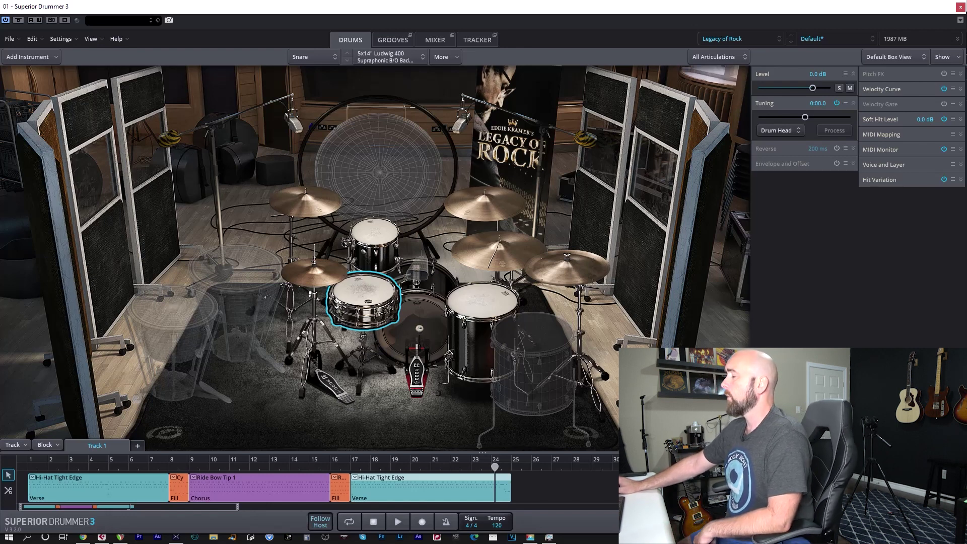
click(374, 246)
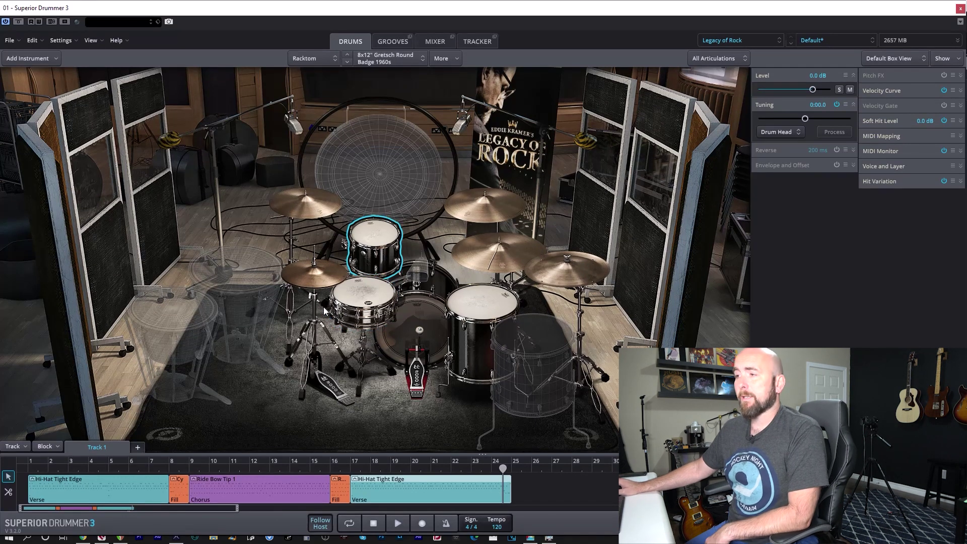
click(439, 322)
- Preview Verse 1 01 from the Jet Black/Oyster Kit - Sticks Straight 4/4 grooves while watching the kit
click(398, 43)
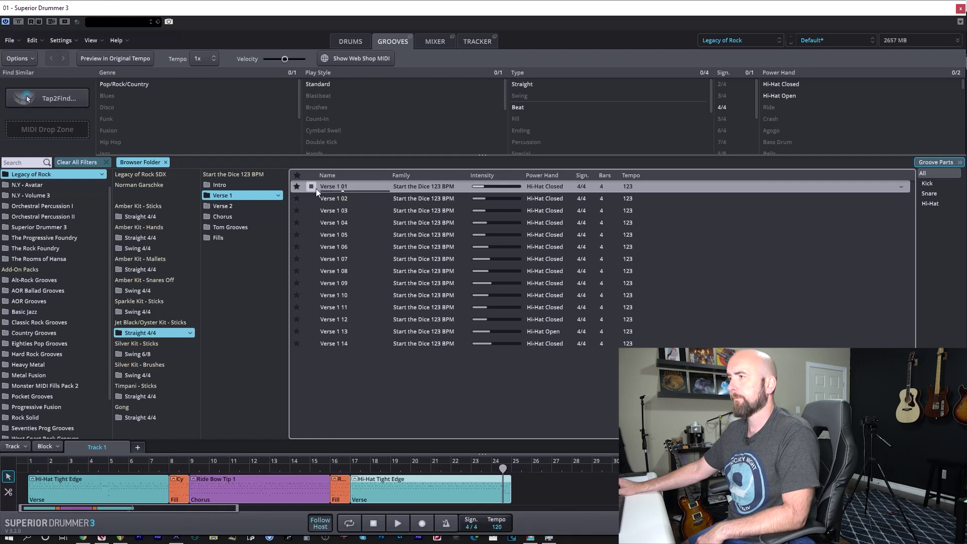
click(355, 42)
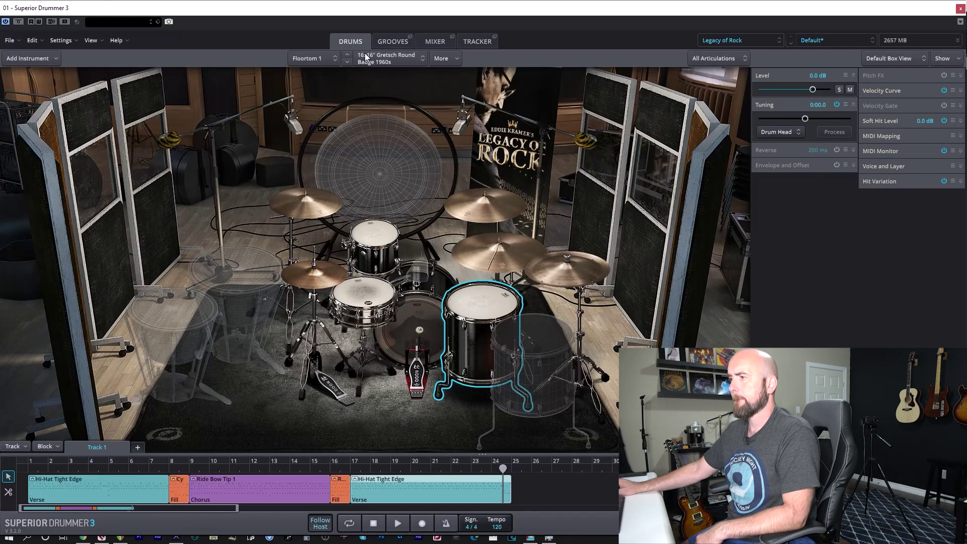
click(392, 44)
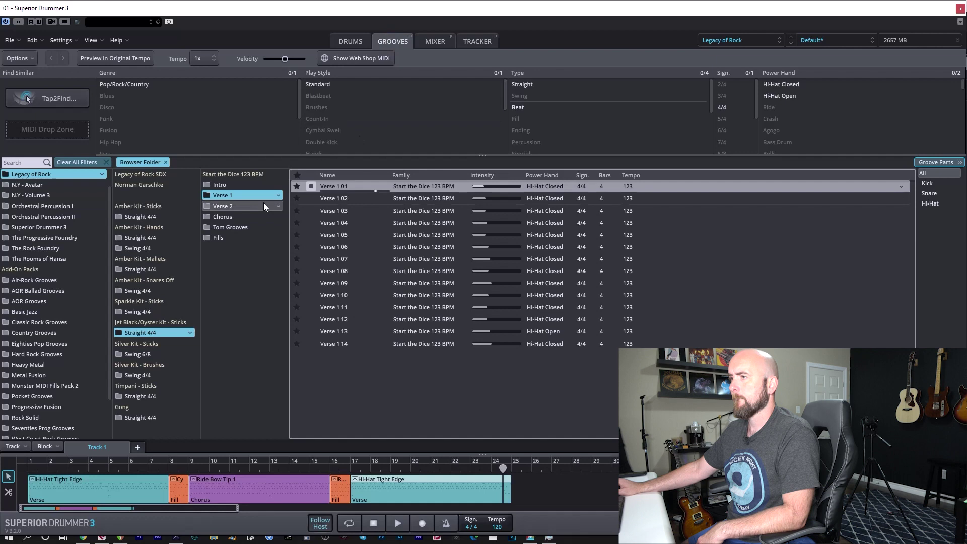
- Preview Chorus 01 and Tom Grooves 01 from the Start the Dice 123 BPM set, watching the kit during the tom groove
click(231, 216)
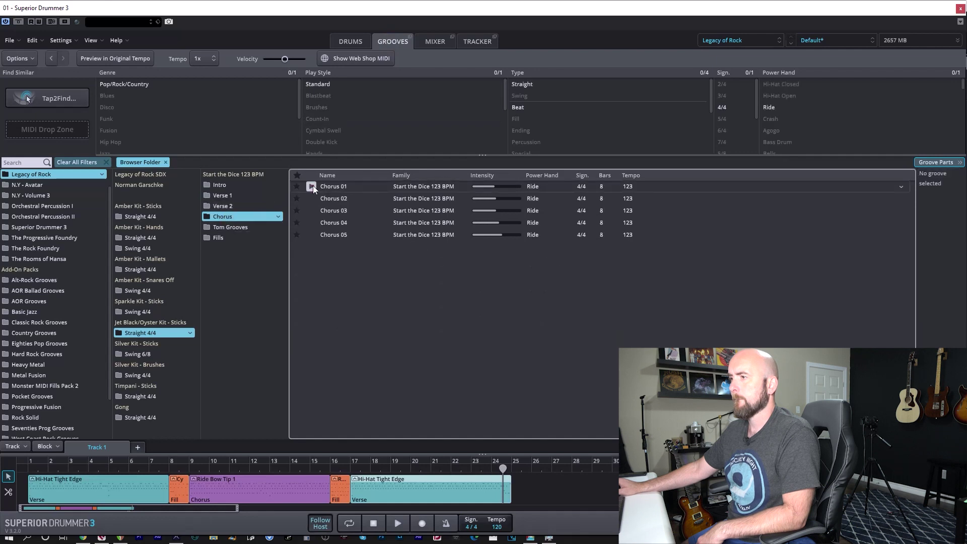
click(311, 186)
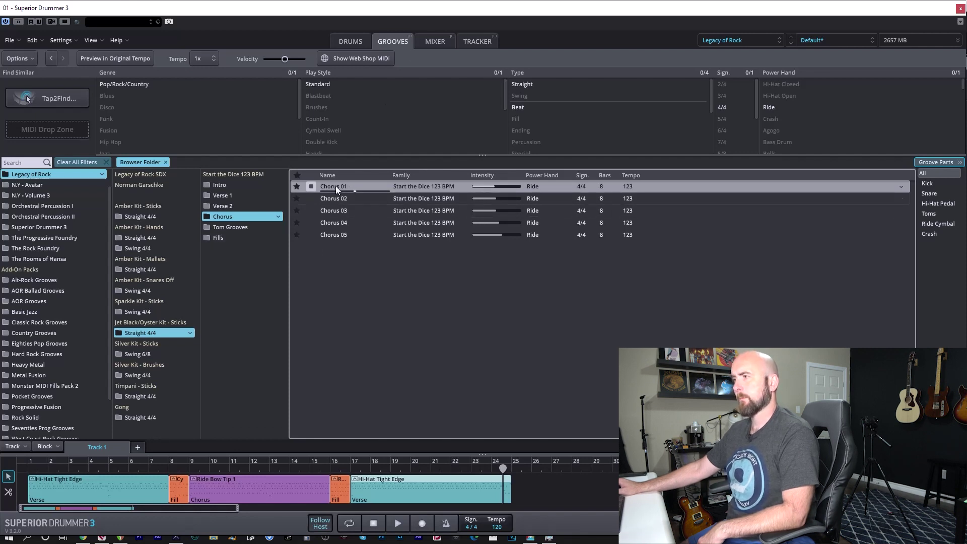
click(232, 228)
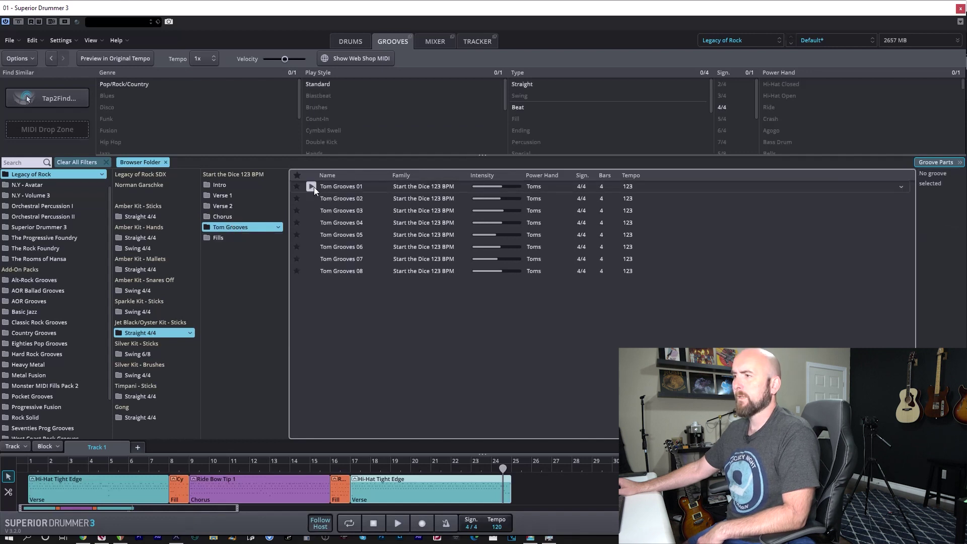
click(313, 186)
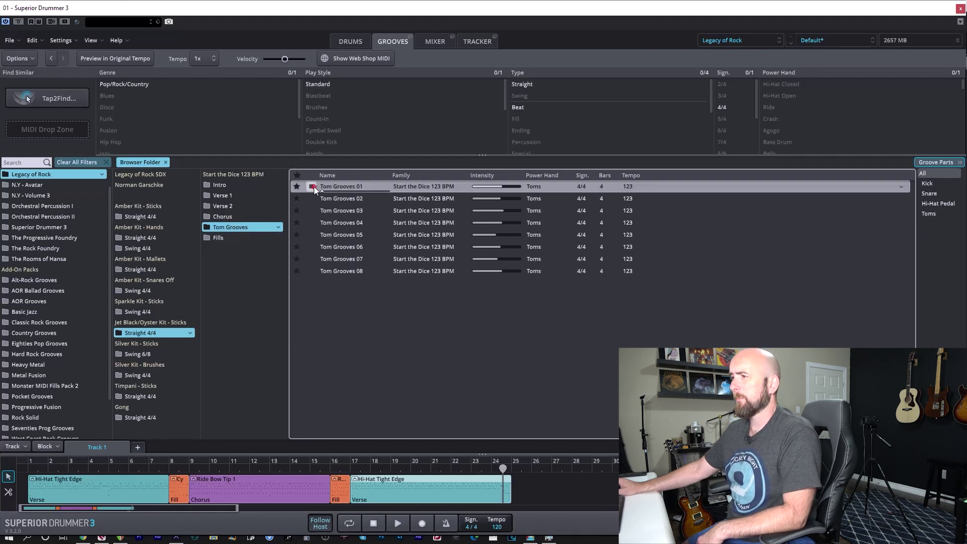
click(352, 41)
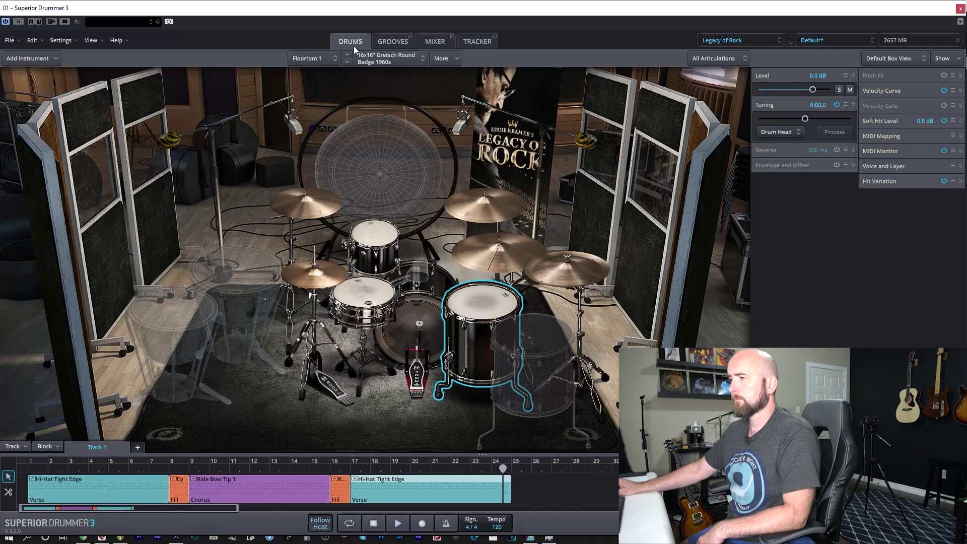
click(393, 40)
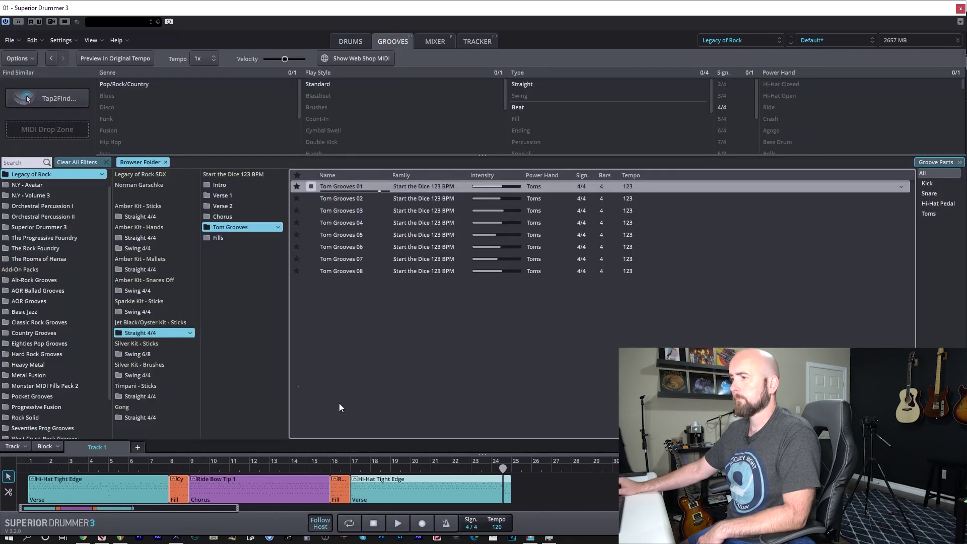
- Stop the tom groove preview and look over the mixer channels and the library's drum and mixer presets
click(311, 186)
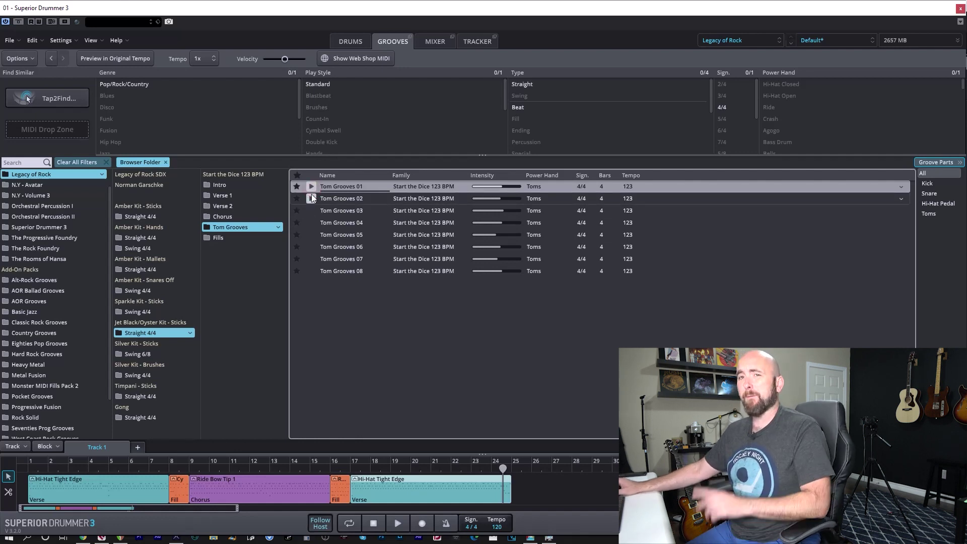
click(435, 41)
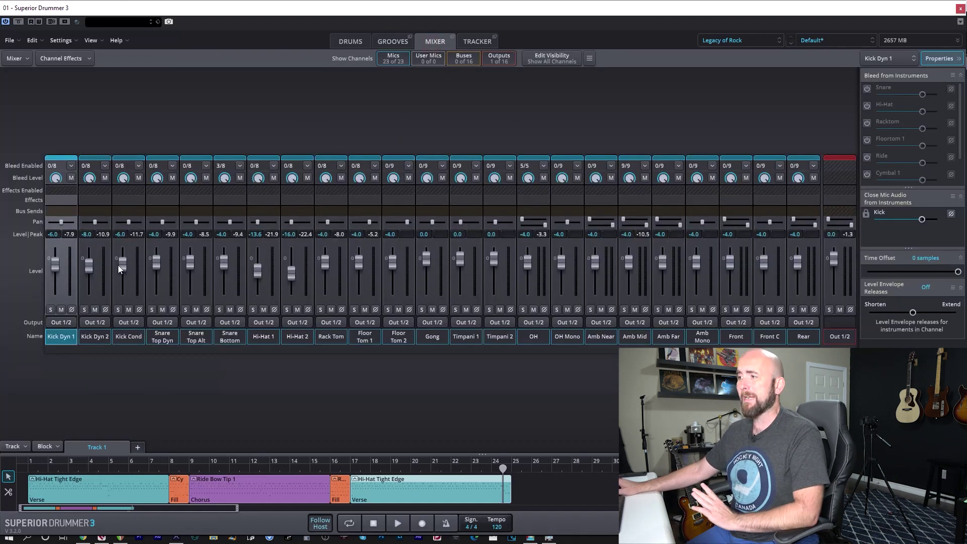
click(830, 43)
mouse_move(848, 87)
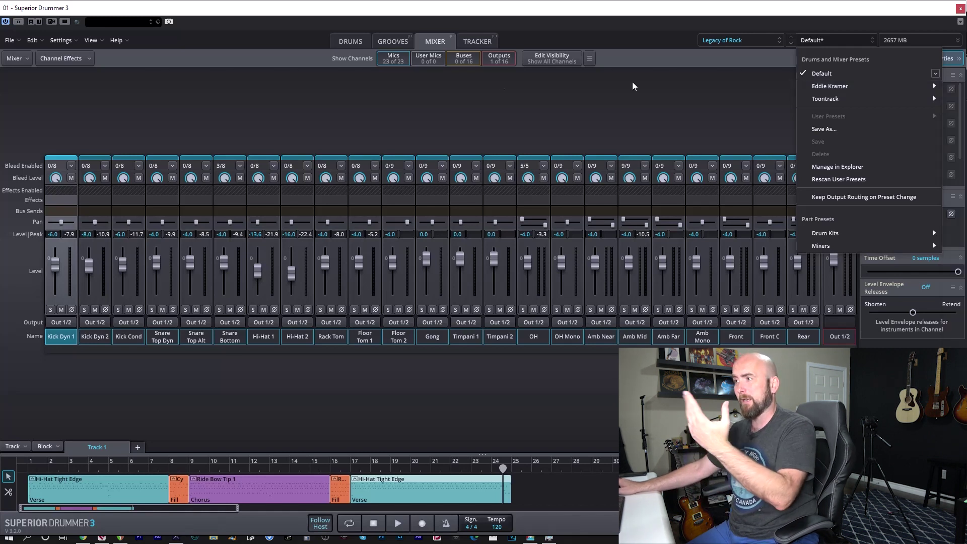
click(350, 42)
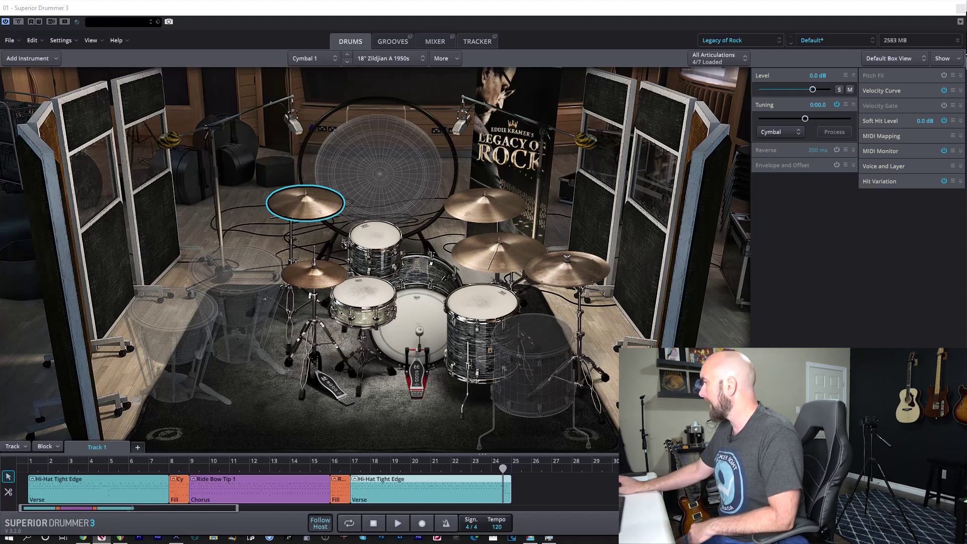
- Inspect the oyster Ludwig kit by selecting its 9x13" rack tom, the floor tom and the 18" Zildjian A cymbal
key(ctrl+w)
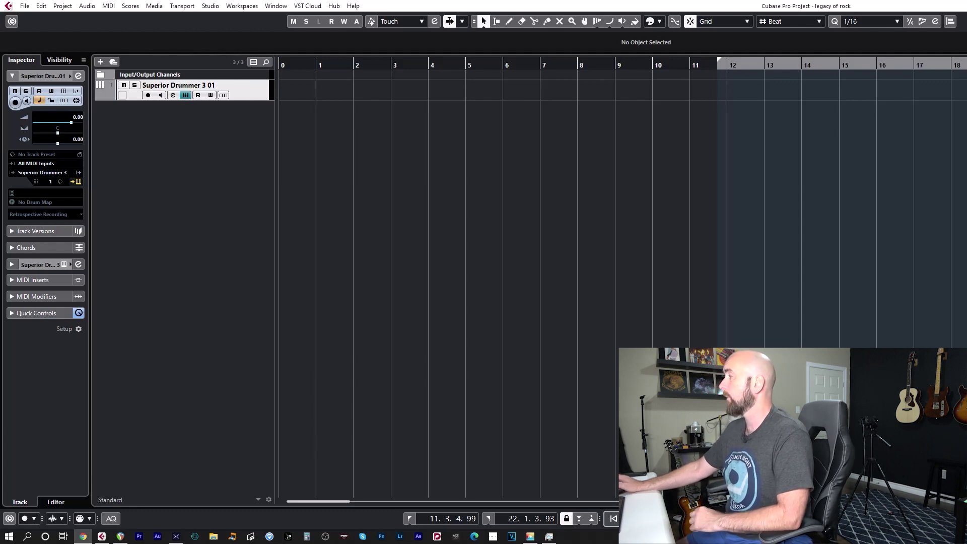
key(alt+Tab)
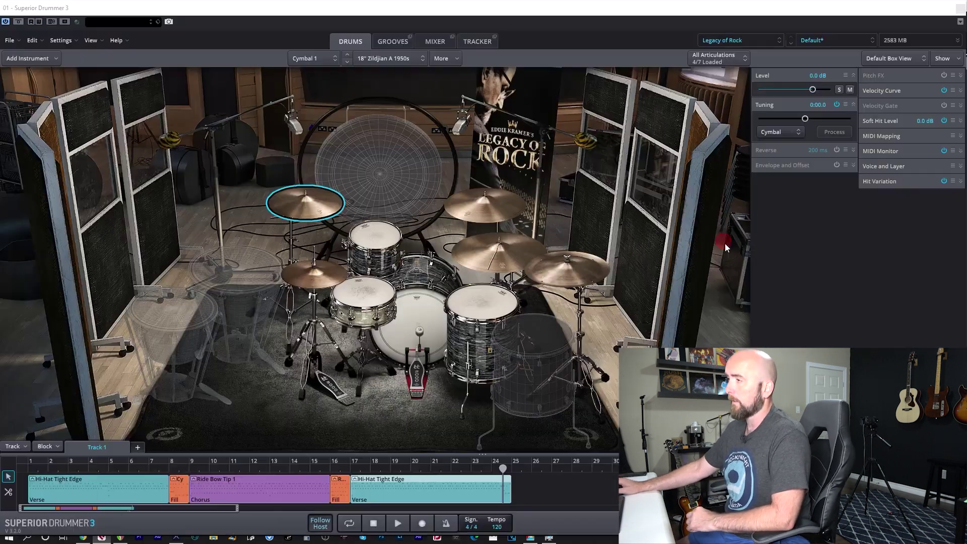
click(367, 289)
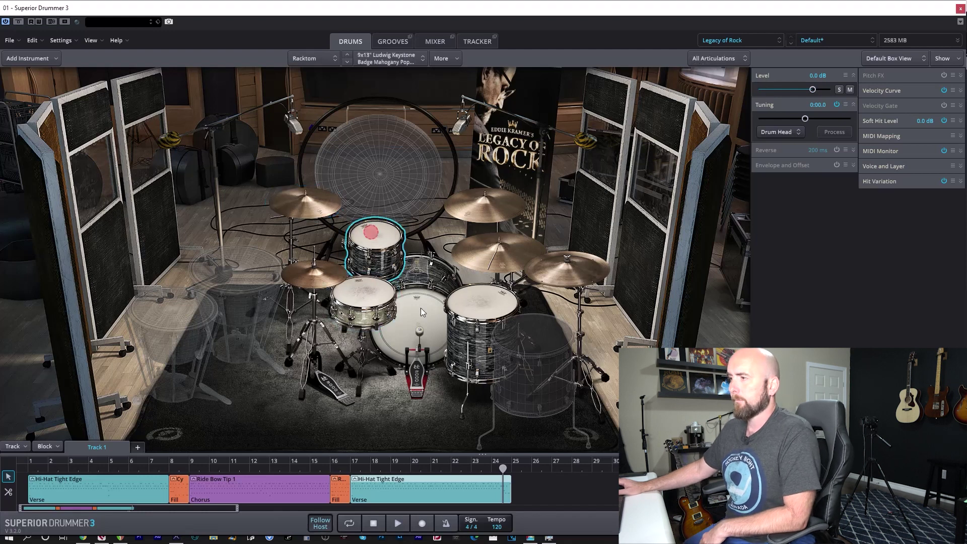
click(462, 309)
click(338, 204)
- Preview Verse 1 02 and Verse 1 09 from the Start the Dice 123 BPM set, checking the kit view in between
click(388, 42)
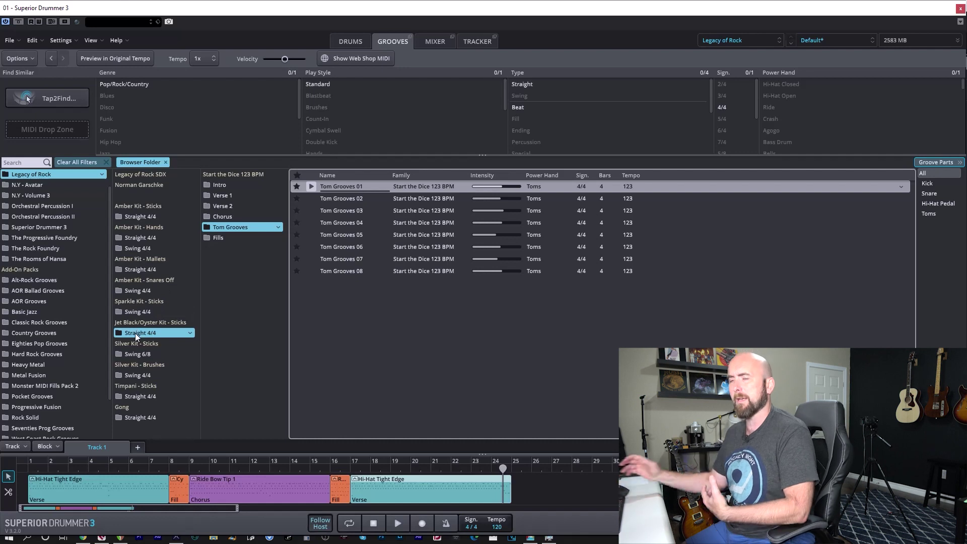
click(221, 196)
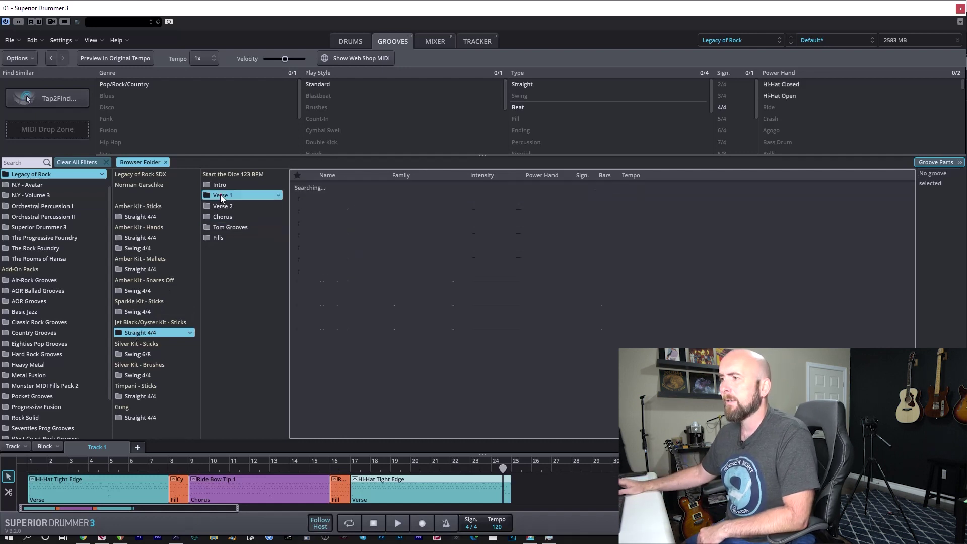
click(316, 198)
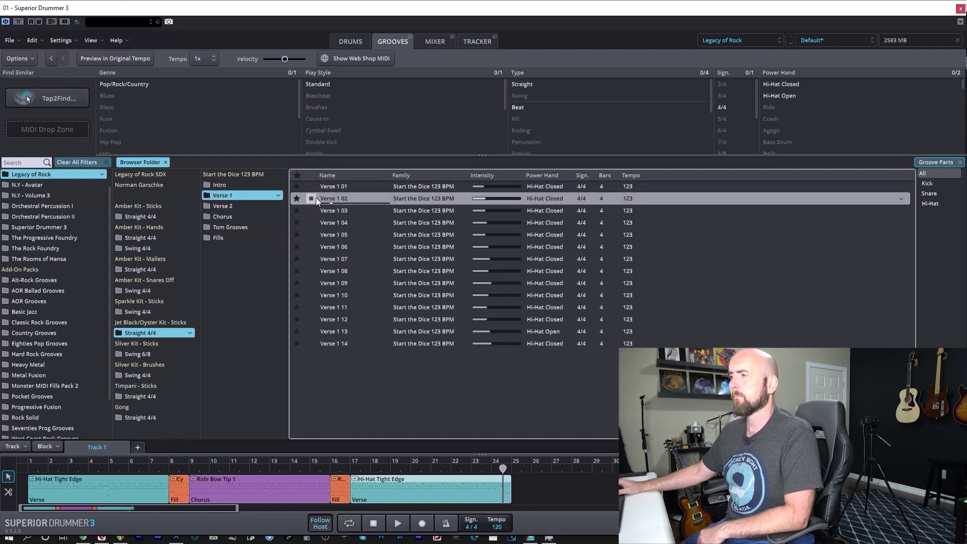
click(343, 46)
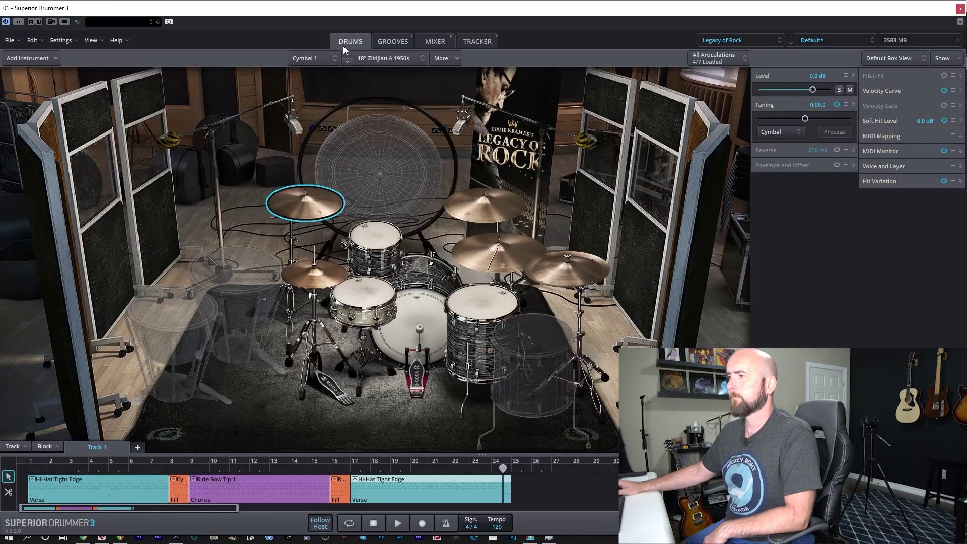
click(398, 44)
click(314, 288)
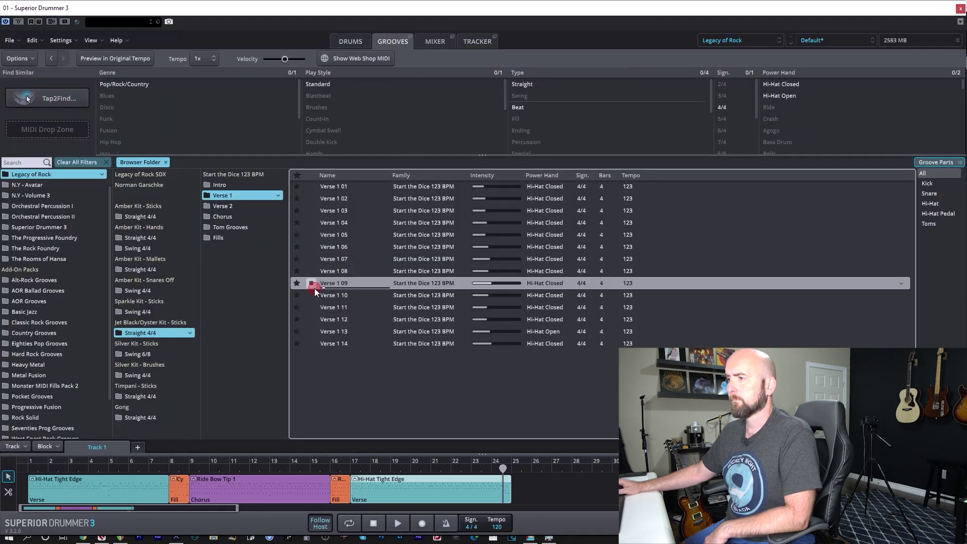
- Preview Chorus 03 from the Start the Dice 123 BPM set while watching the kit
click(224, 217)
click(313, 215)
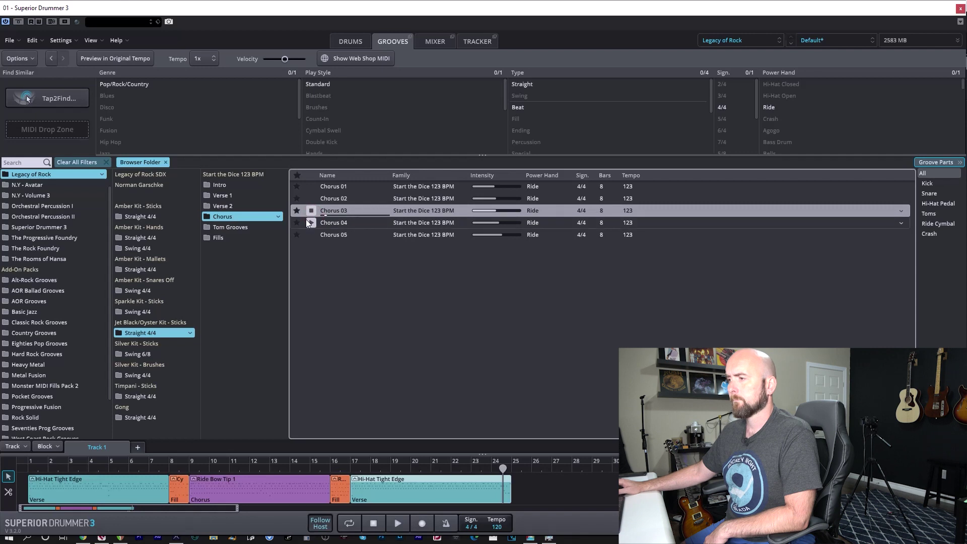
click(352, 44)
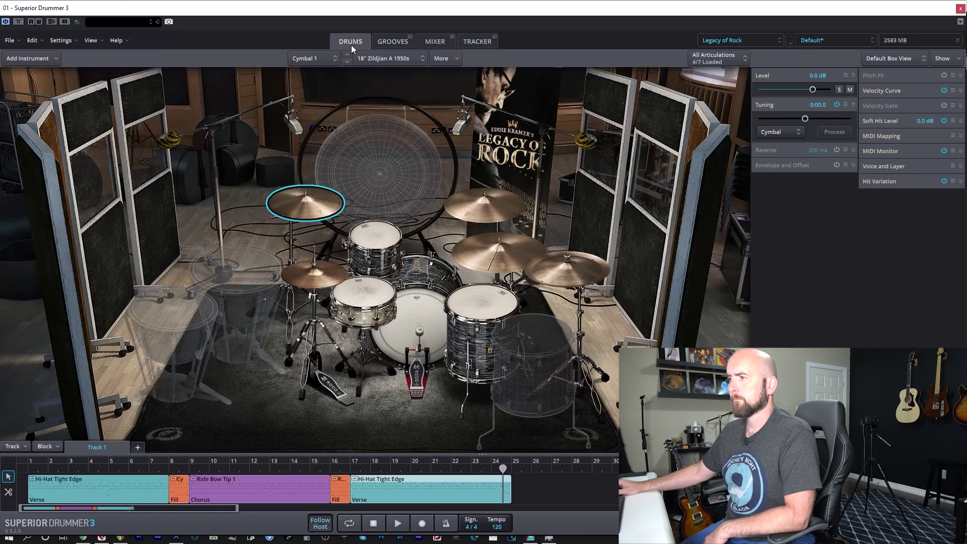
- Preview Tom Grooves 05 from the Start the Dice 123 BPM set while watching the kit
click(394, 41)
click(238, 227)
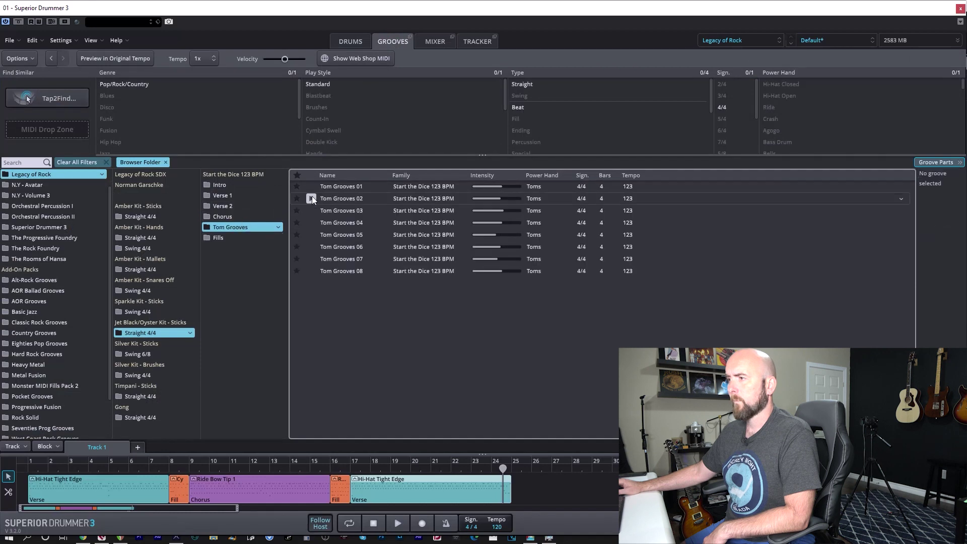
click(312, 235)
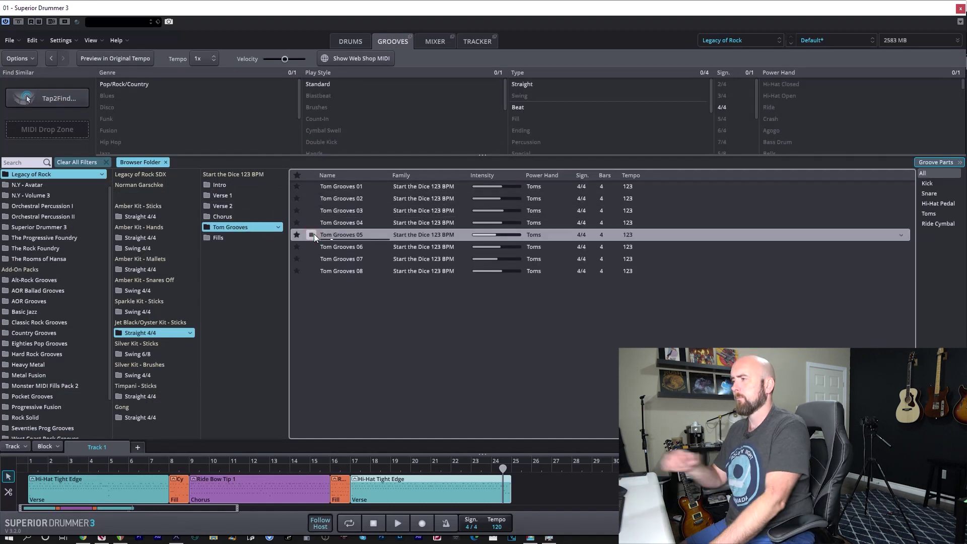
click(353, 43)
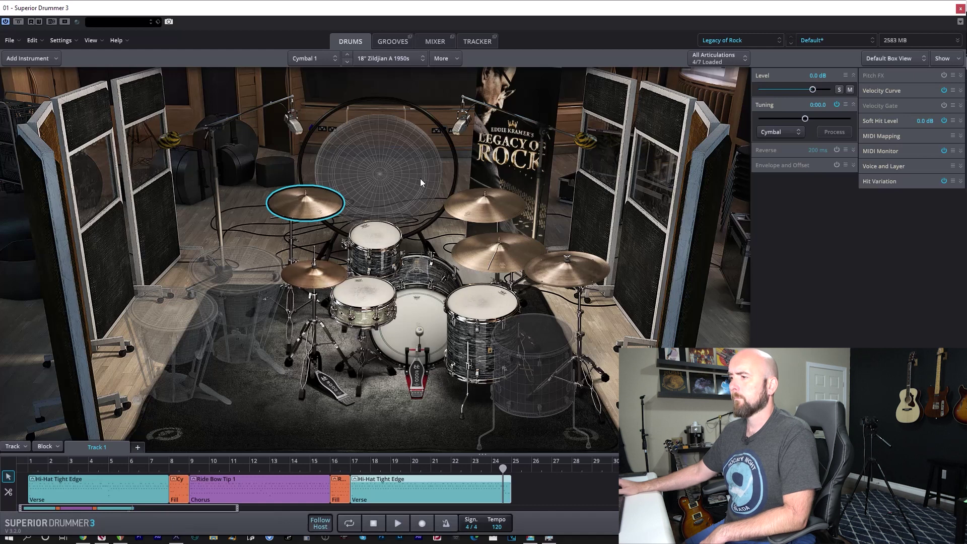
click(386, 35)
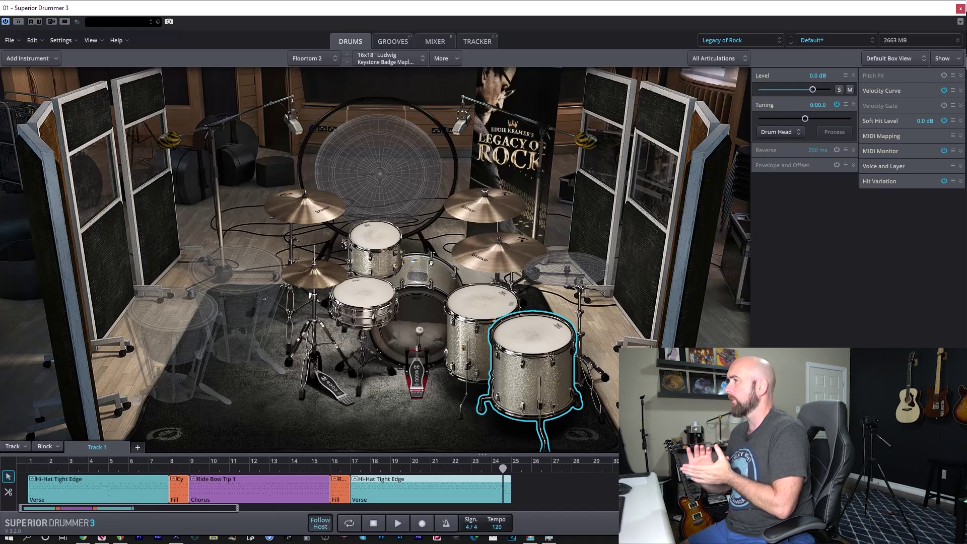
- Inspect the silver Ludwig kit by selecting its snare, rack tom, kick, ride, both crash cymbals and hi-hat
click(383, 302)
click(375, 235)
click(421, 325)
click(483, 260)
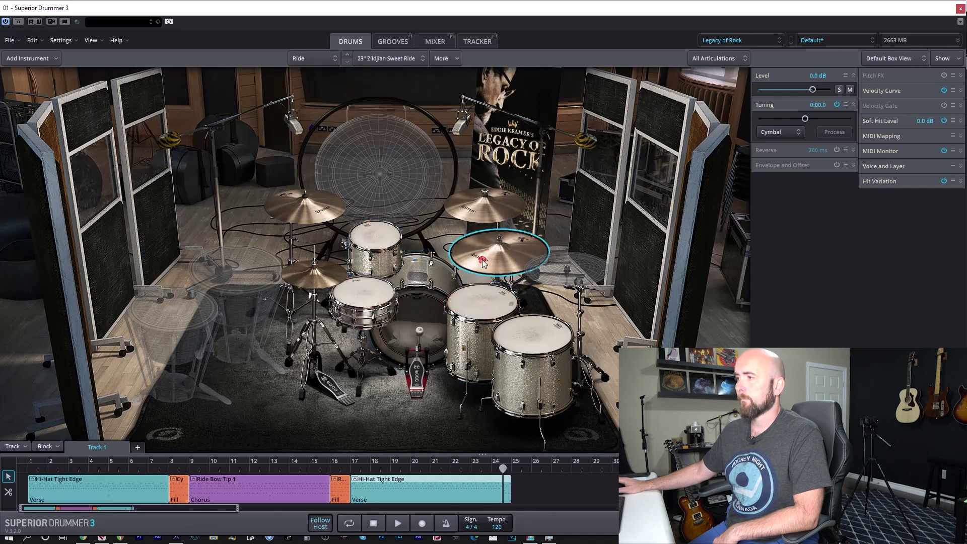
click(481, 204)
click(305, 209)
click(313, 272)
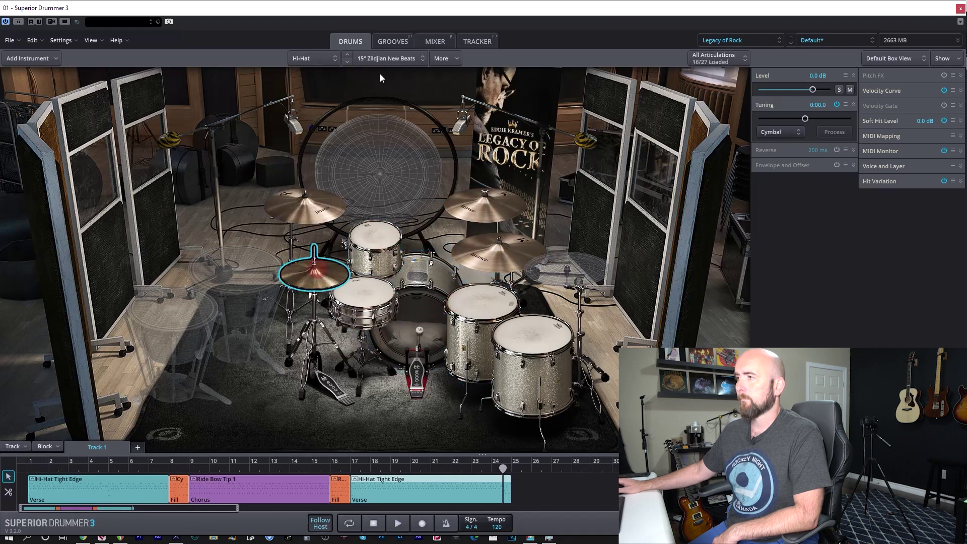
- Preview Verse 01 from the Silver Kit - Sticks Swing 6/8 grooves while watching the kit
click(383, 42)
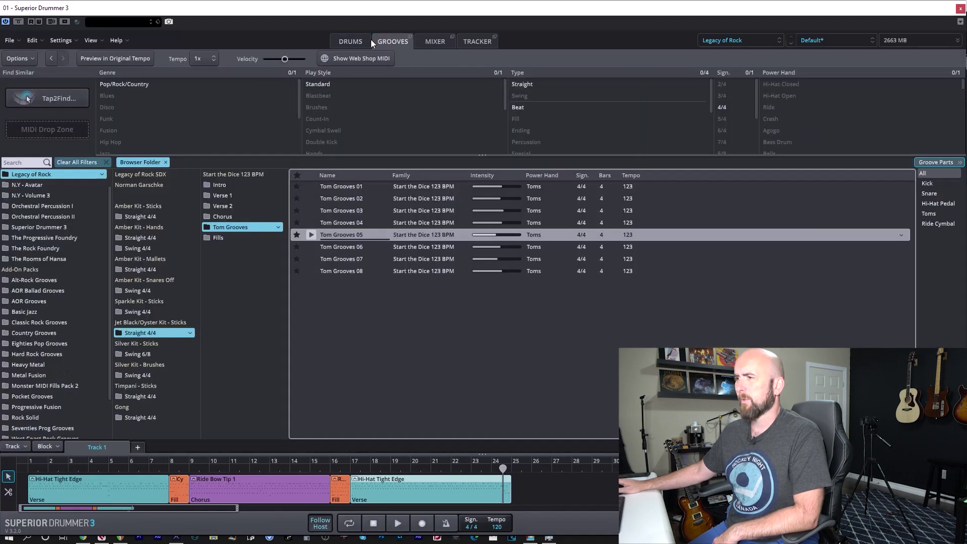
click(144, 354)
click(222, 185)
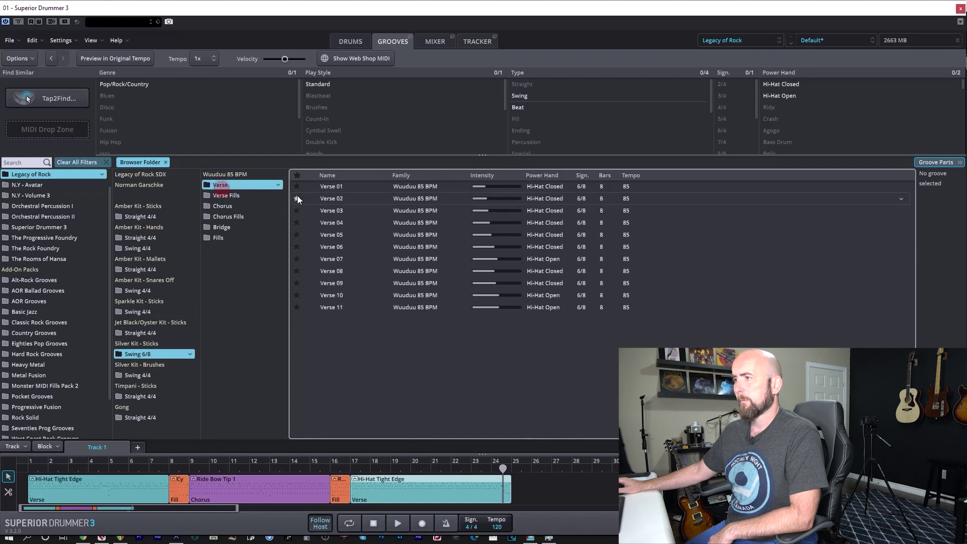
click(310, 187)
click(352, 42)
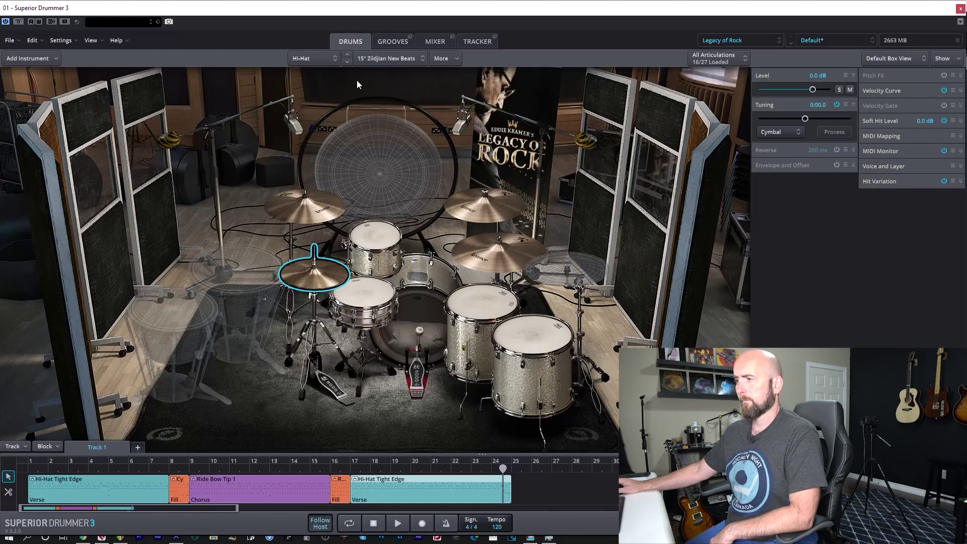
- Preview Verse Fills 01, Chorus 01 and Bridge 01 from the Wuuduu 85 BPM set
click(390, 43)
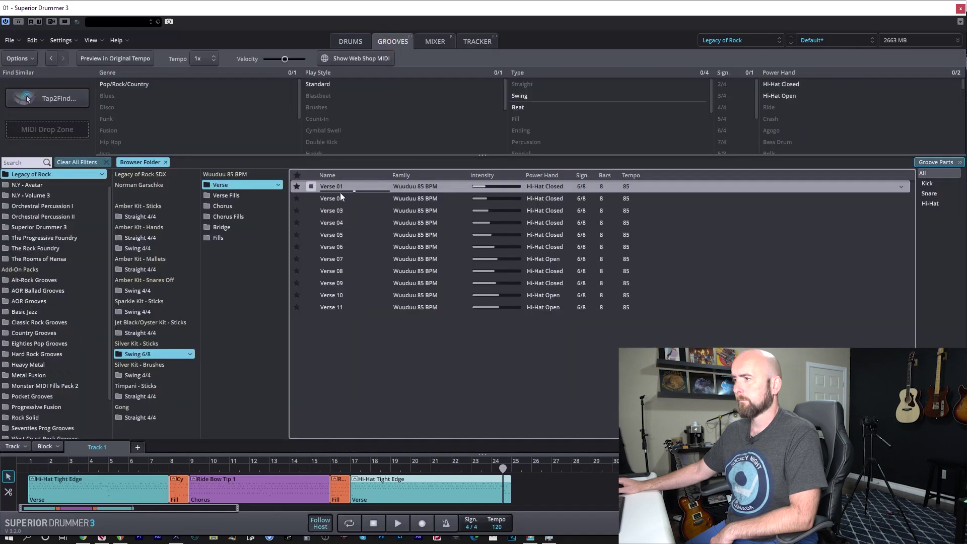
click(233, 199)
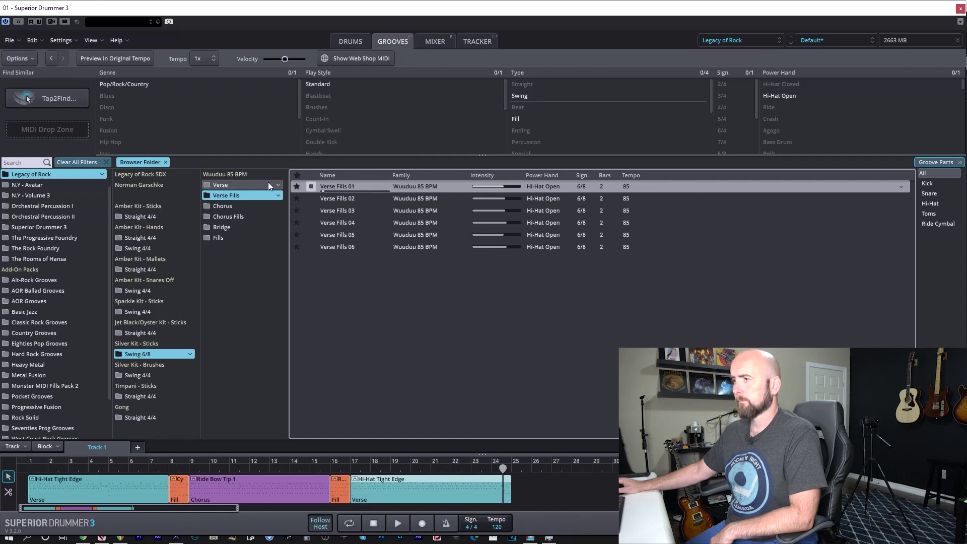
click(232, 206)
click(318, 187)
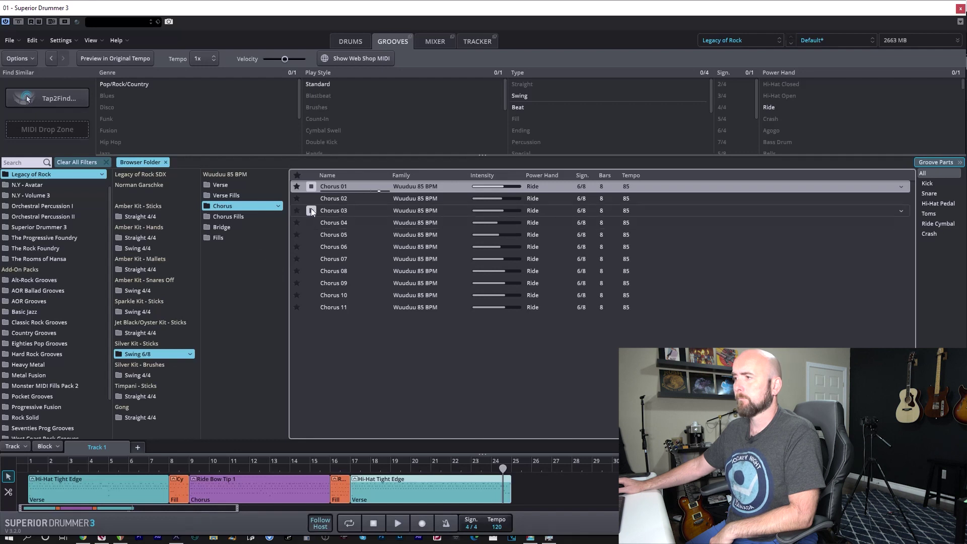
click(311, 187)
click(251, 226)
click(315, 187)
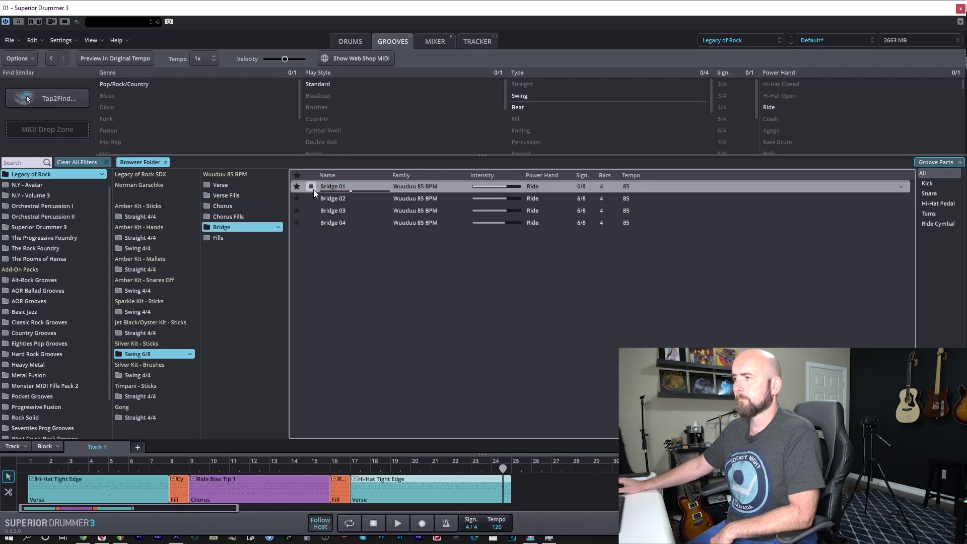
- Preview Fills 07 and Fills 08 from the Wuuduu 85 BPM set, watching the kit during the second fill
click(247, 235)
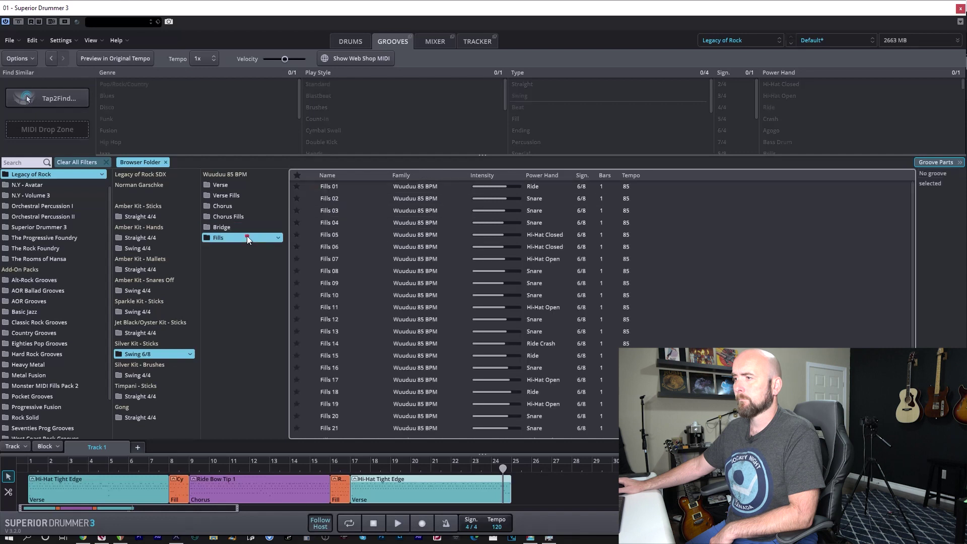
click(309, 259)
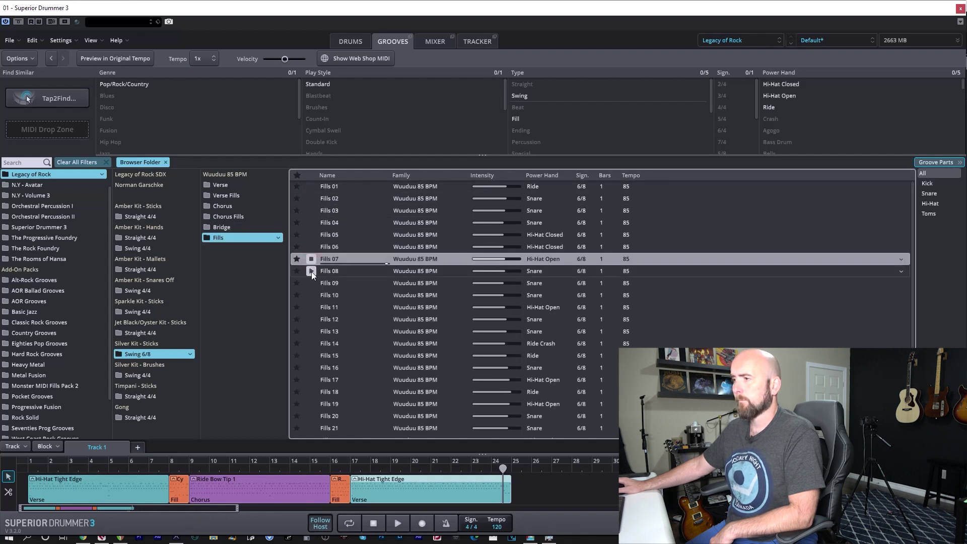
click(312, 271)
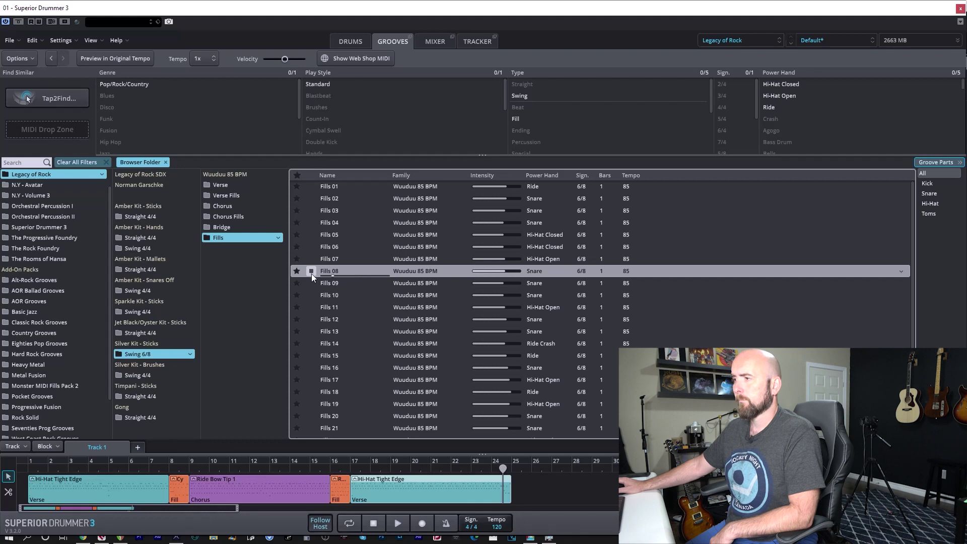
click(364, 41)
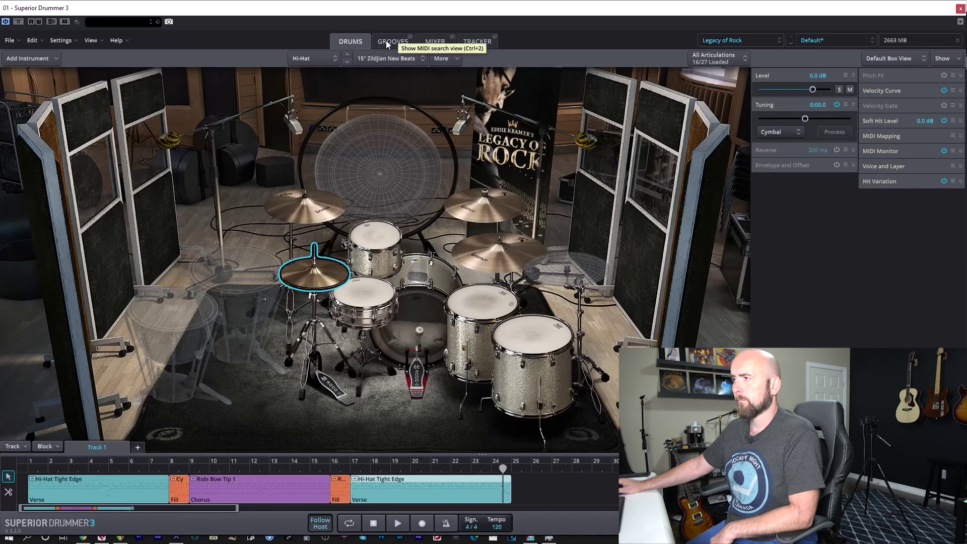
click(385, 42)
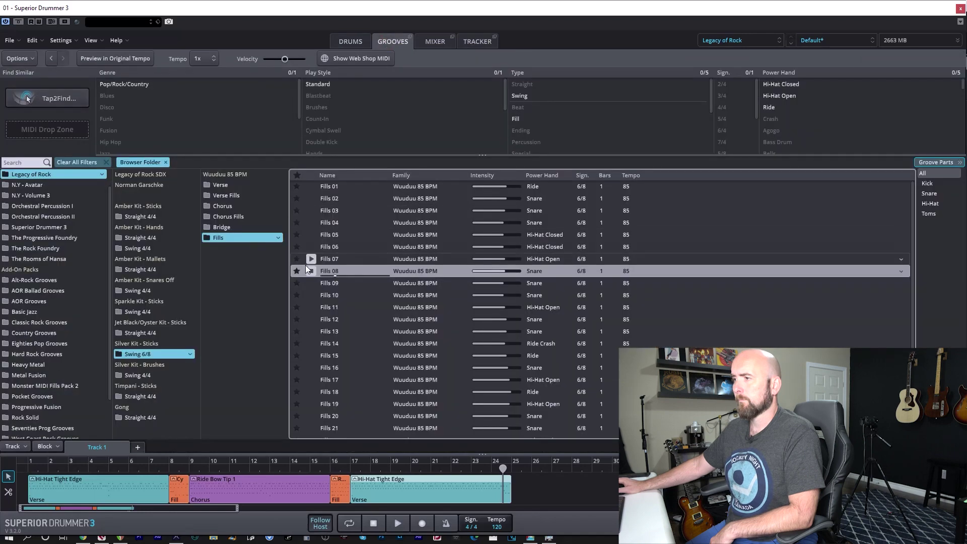
- Switch the silver kit's snare to the Brushes version of the 5x14" Ludwig Acrolite Keystone Badge 1960s
click(353, 43)
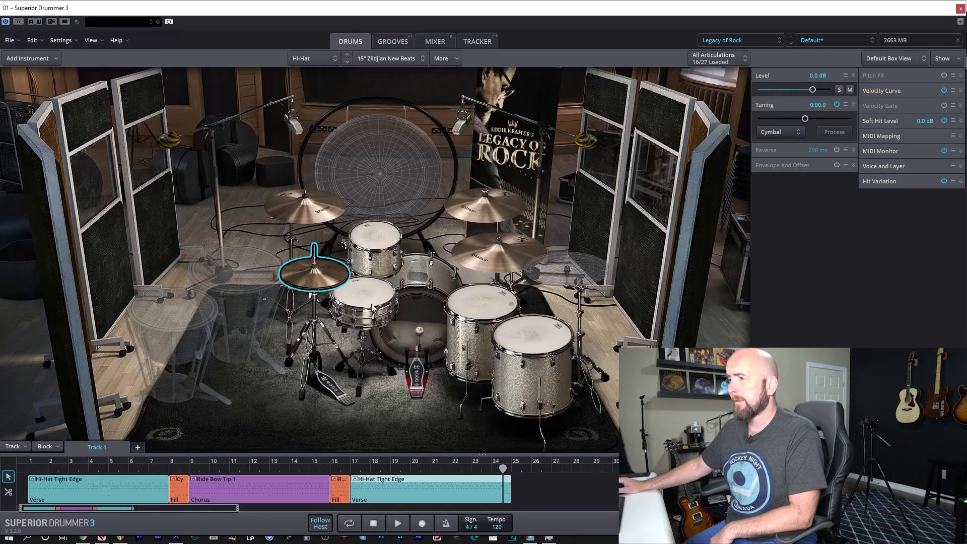
click(413, 62)
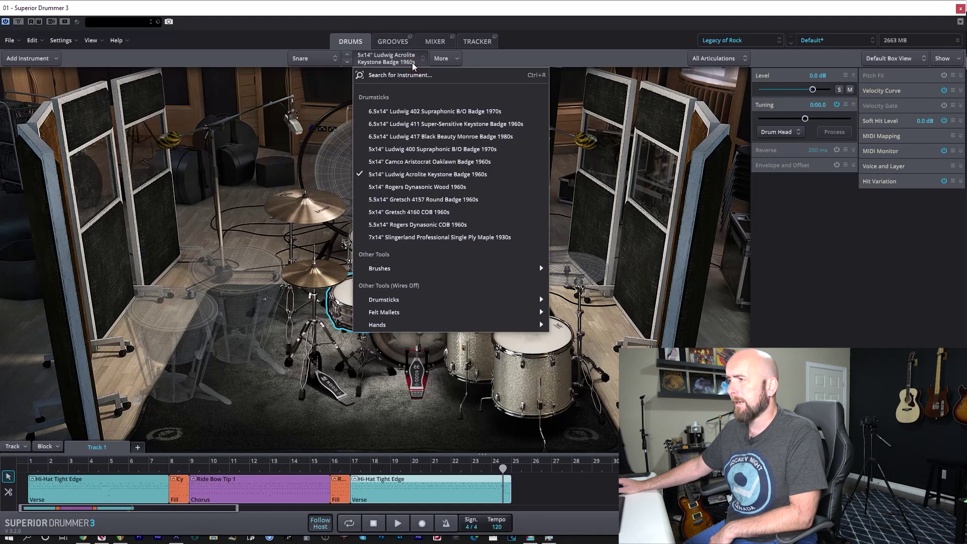
click(426, 268)
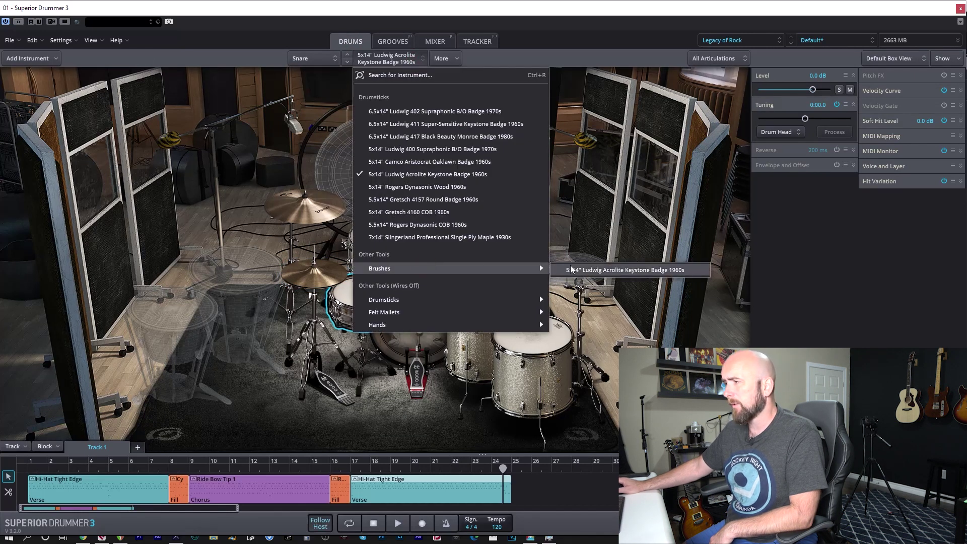
click(573, 270)
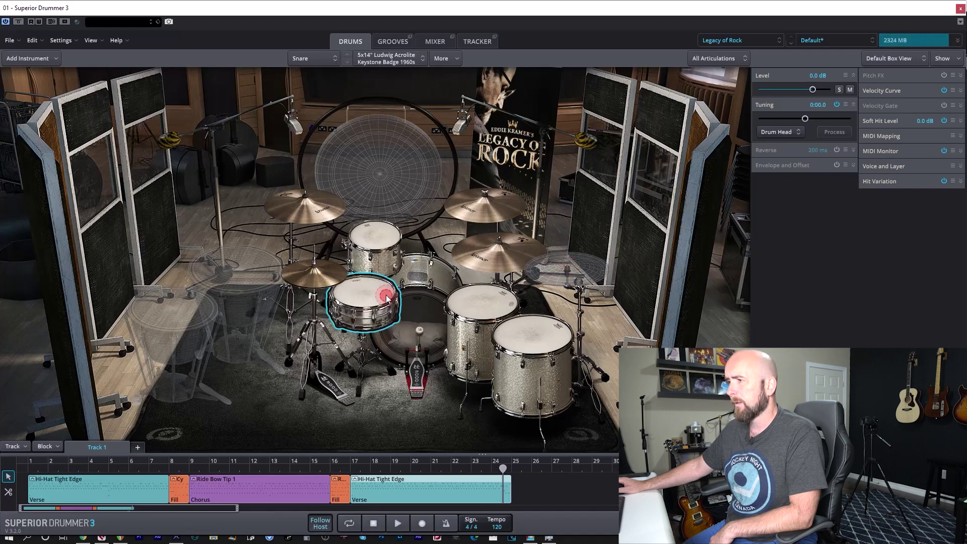
- Preview Basic Grooves 01, 06 and 08 from the Silver Kit - Brushes Swing 4/4 set, watching the kit during the last one
click(393, 42)
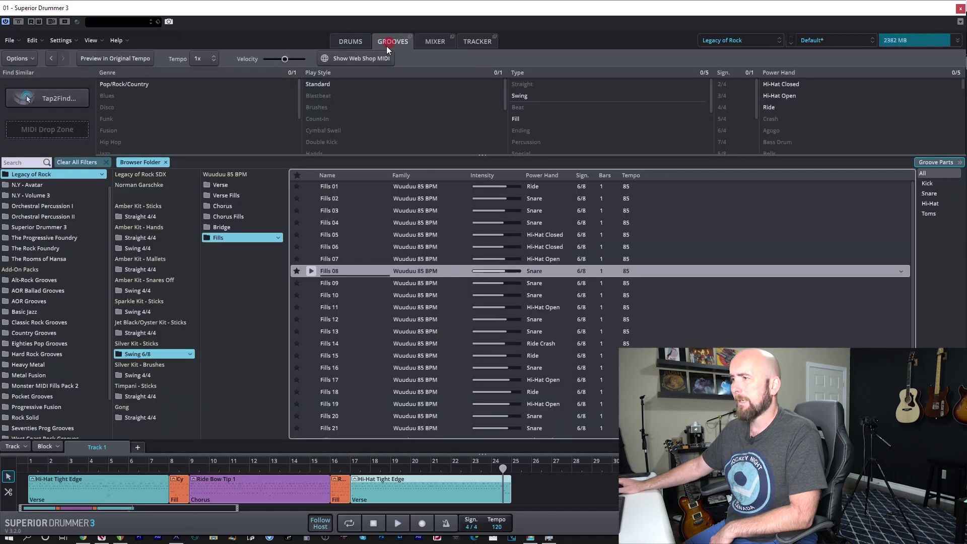
click(142, 376)
click(234, 184)
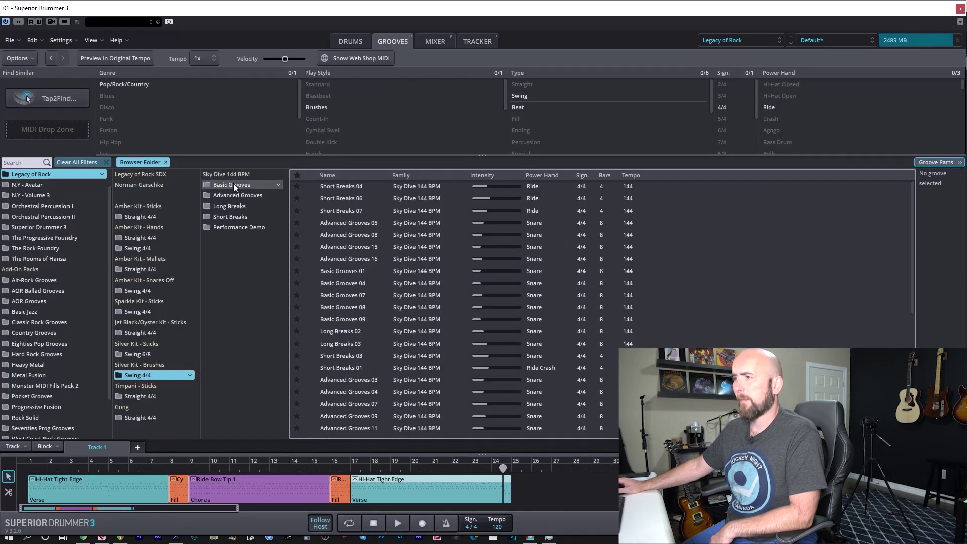
click(311, 187)
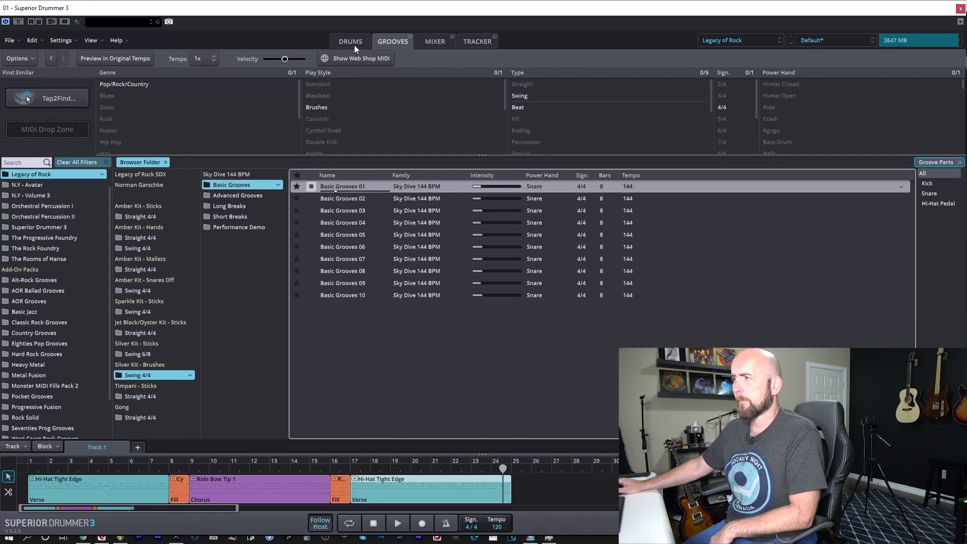
click(310, 247)
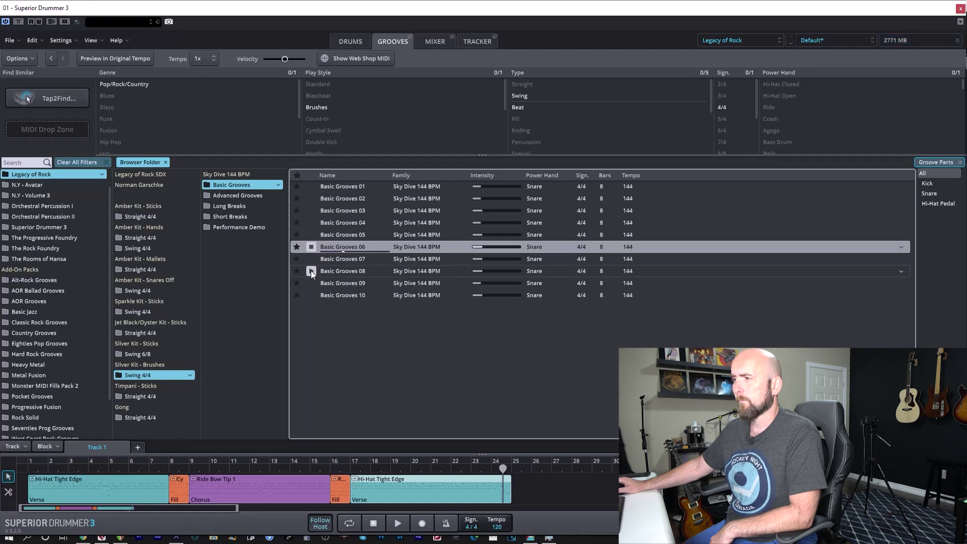
click(311, 271)
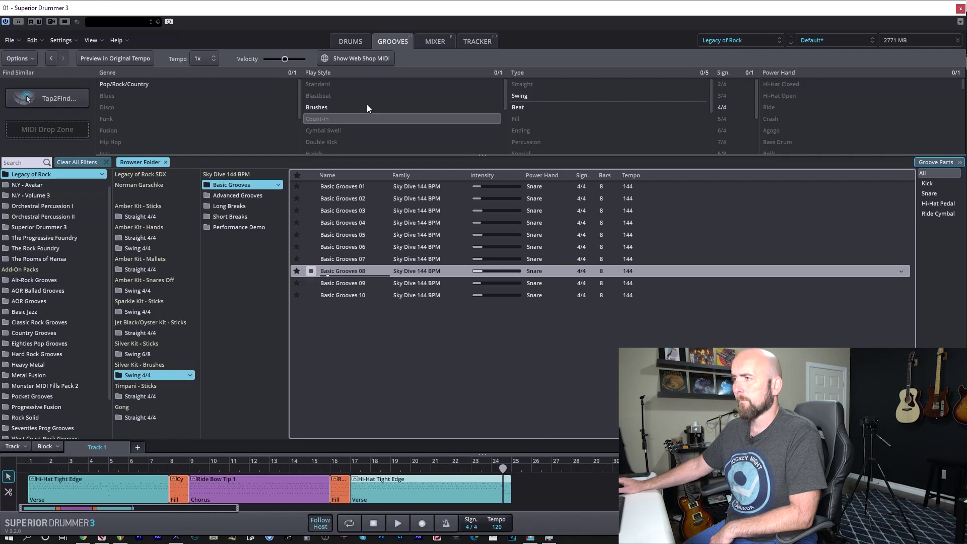
click(350, 41)
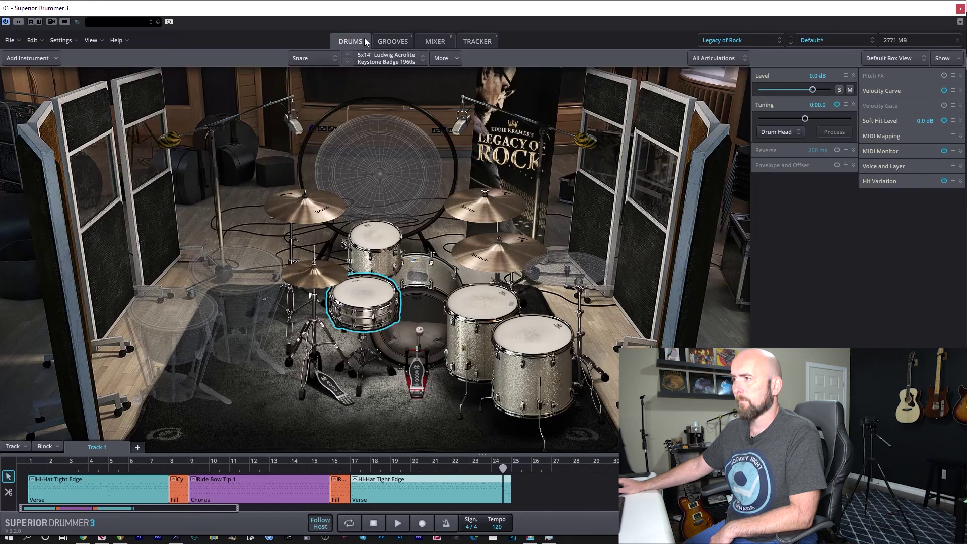
click(391, 42)
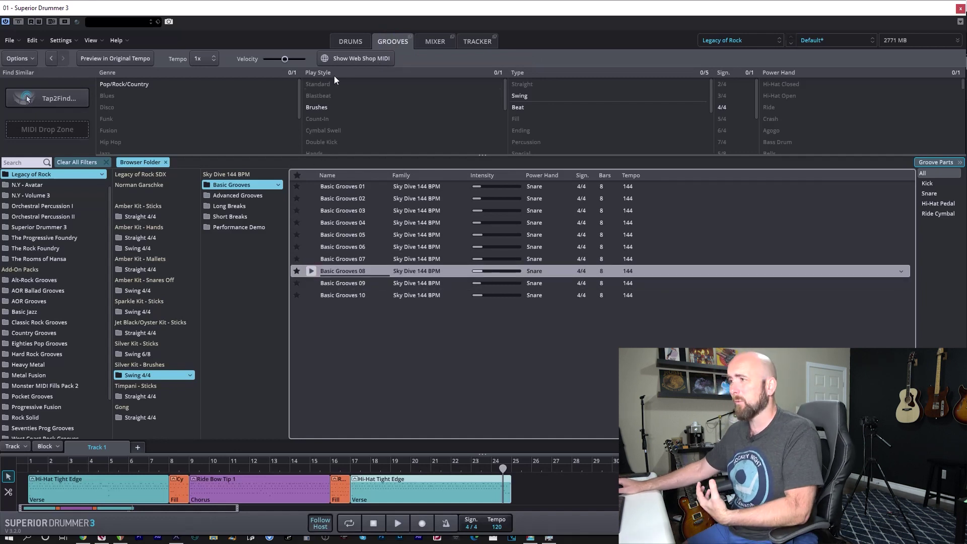
- Inspect the sparkle Ludwig kit by selecting its kick, floor tom, ride and hi-hat
key(ctrl+1)
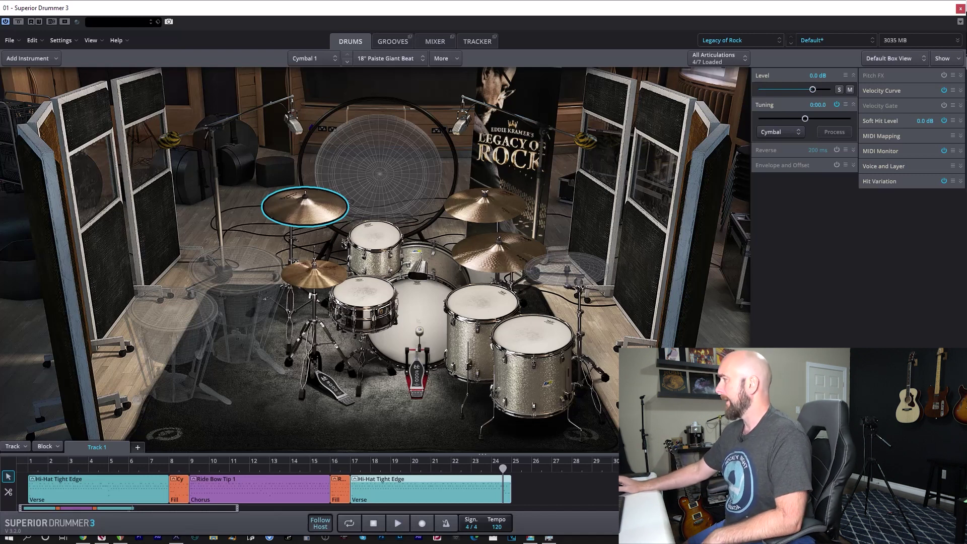
click(535, 335)
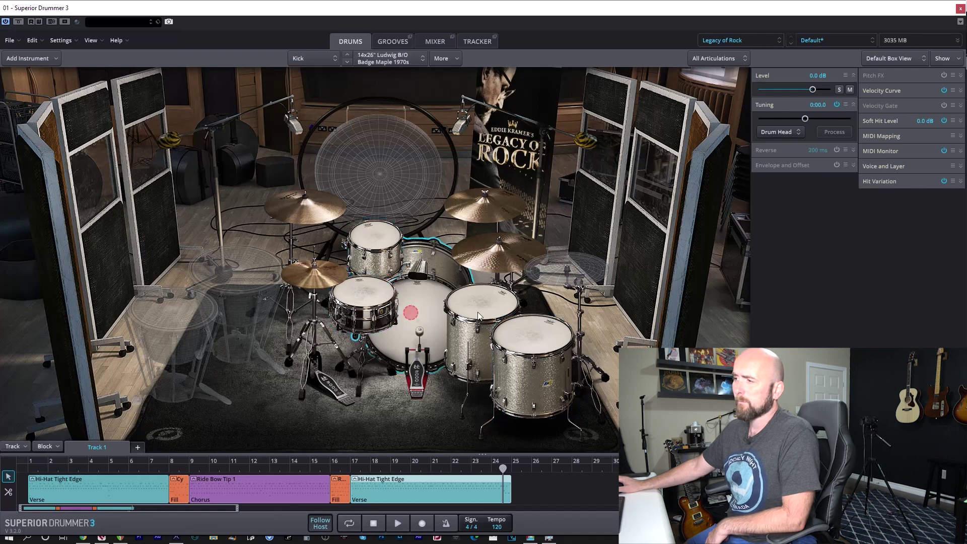
click(513, 255)
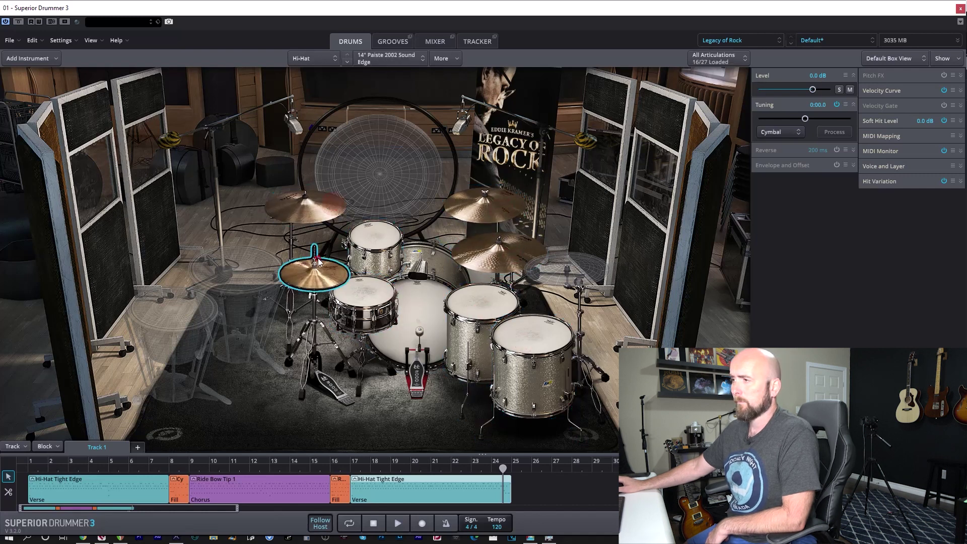
- Preview Verse 01 and Verse 08 from the Sparkle Kit - Sticks Swing 4/4 grooves while watching the kit
click(393, 41)
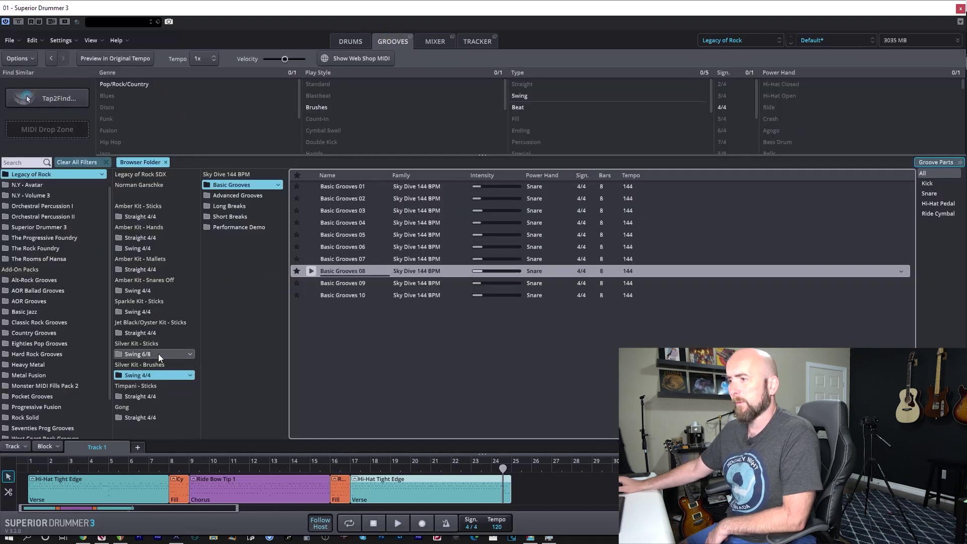
click(147, 312)
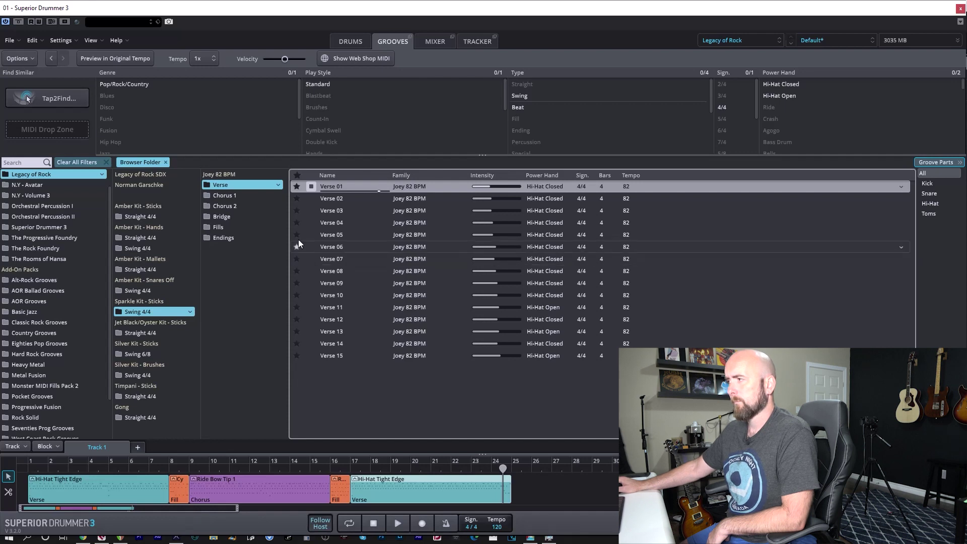
click(350, 41)
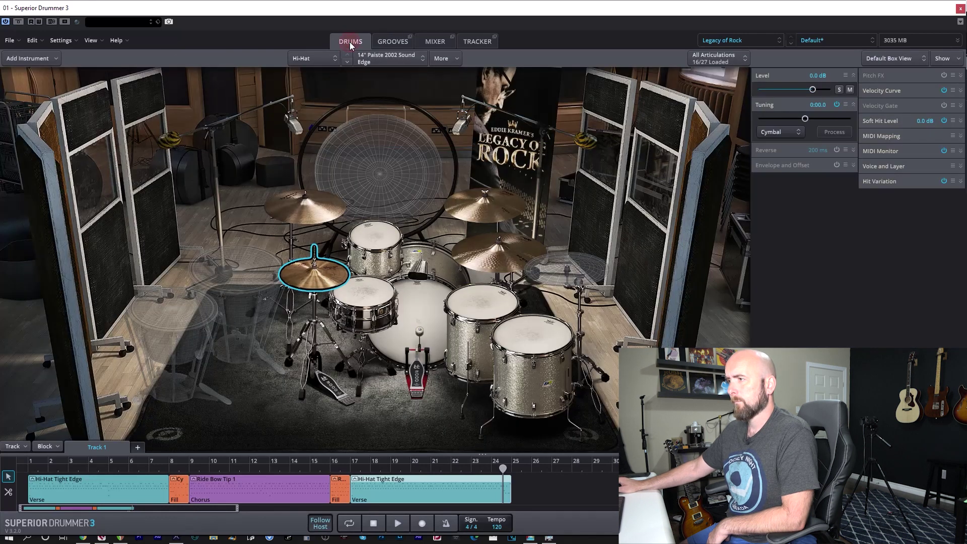
click(393, 40)
click(312, 270)
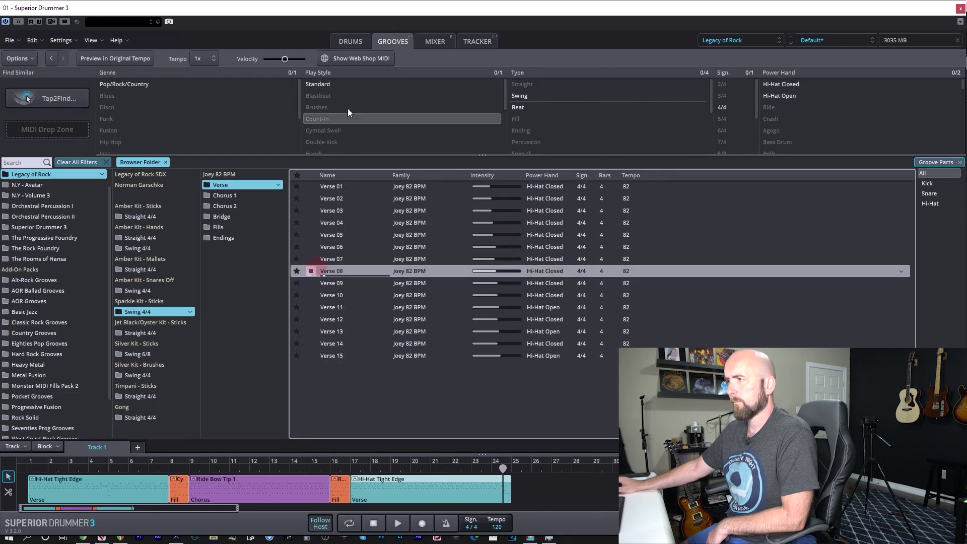
click(353, 43)
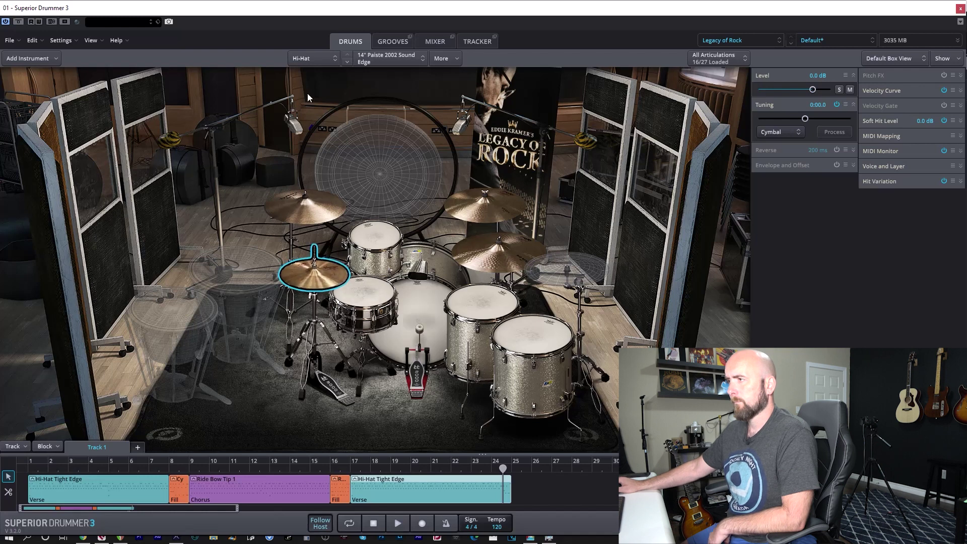
click(393, 41)
- Preview Bridge 01 from the Joey 82 BPM set while watching the kit
click(222, 216)
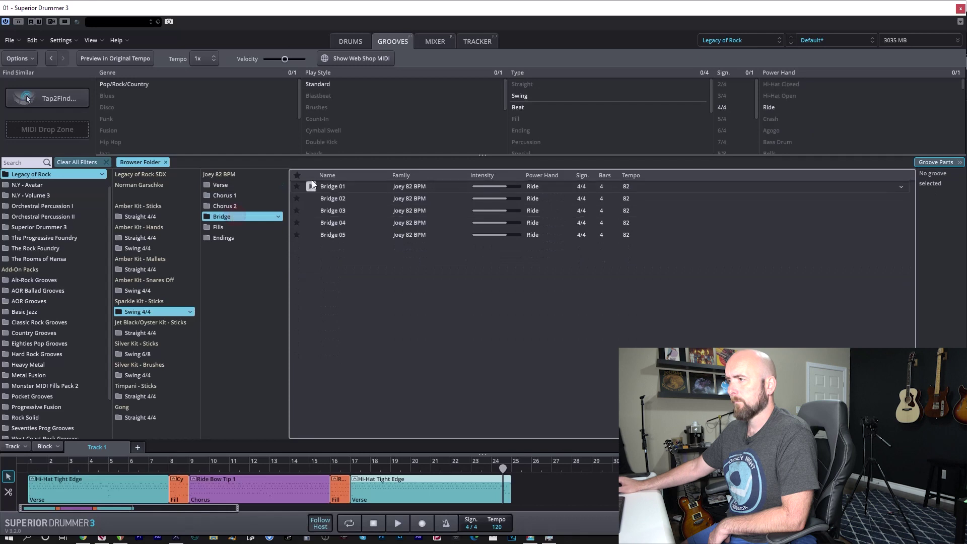
click(313, 184)
click(355, 44)
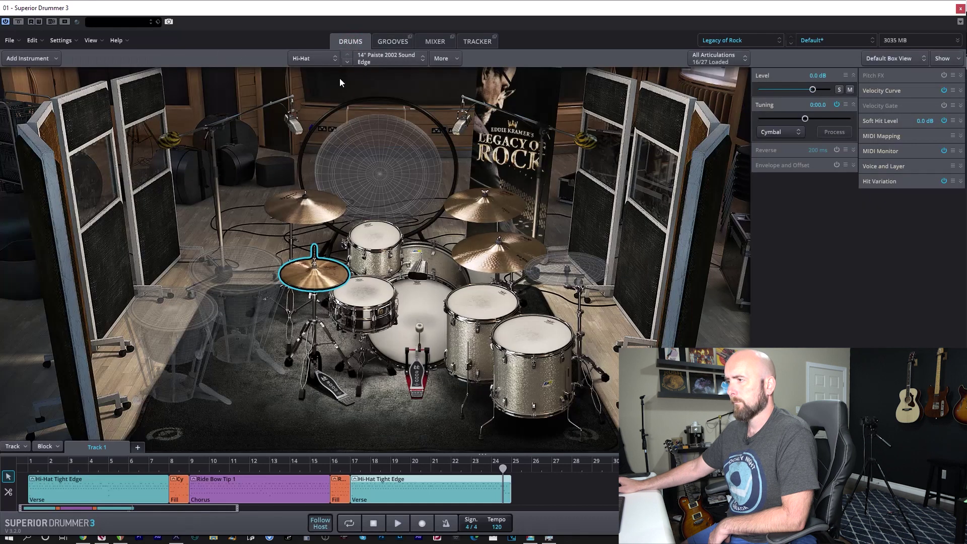
click(397, 44)
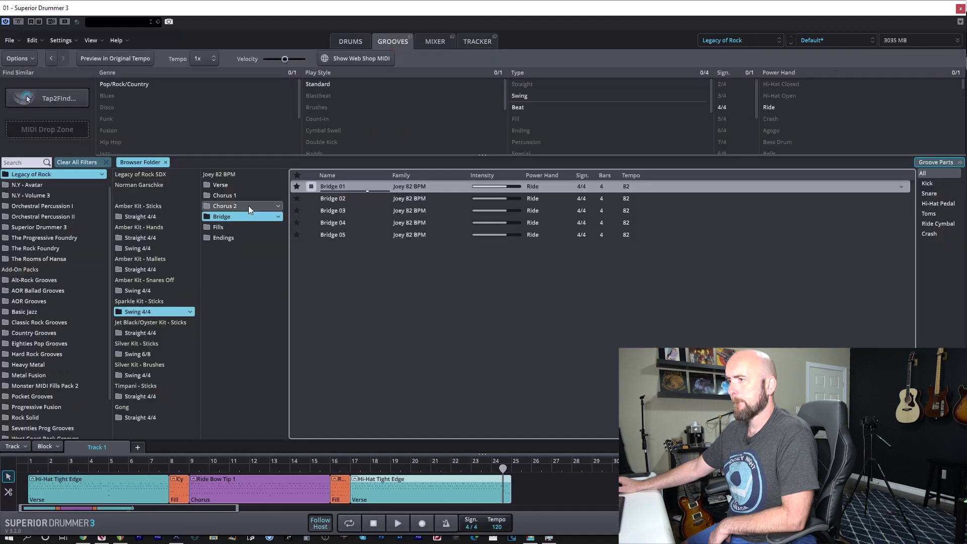
- Preview Fills 02, Fills 08 and Fills 17 from the Joey 82 BPM set
click(229, 228)
click(302, 199)
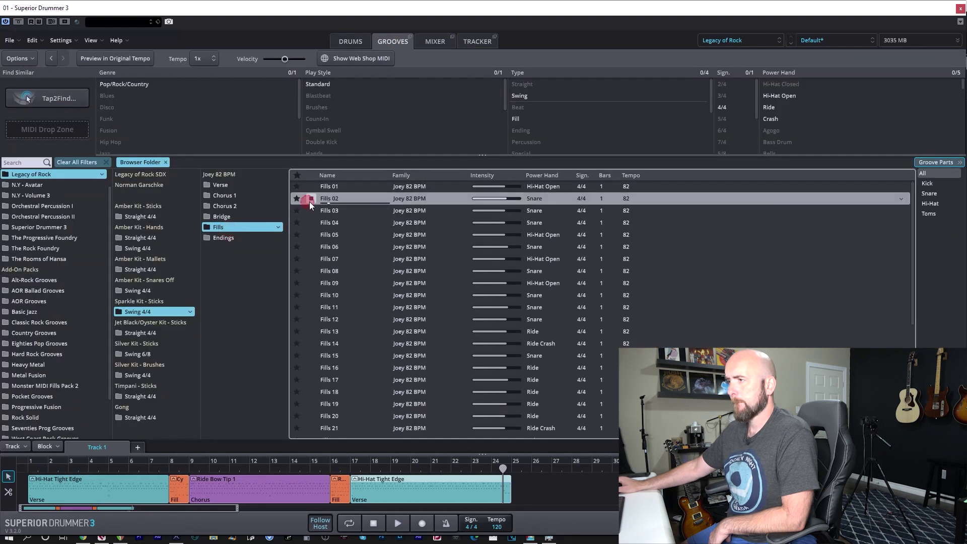
click(311, 271)
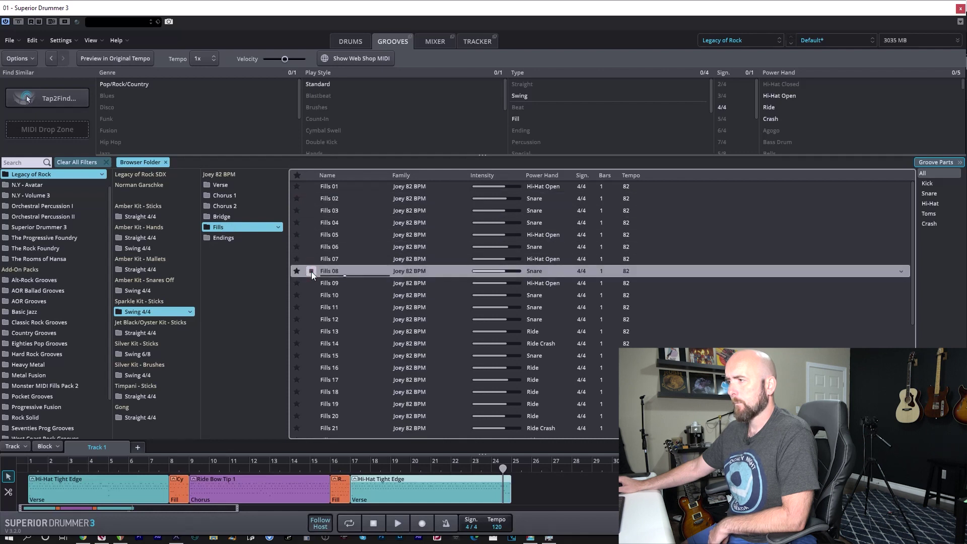
click(311, 380)
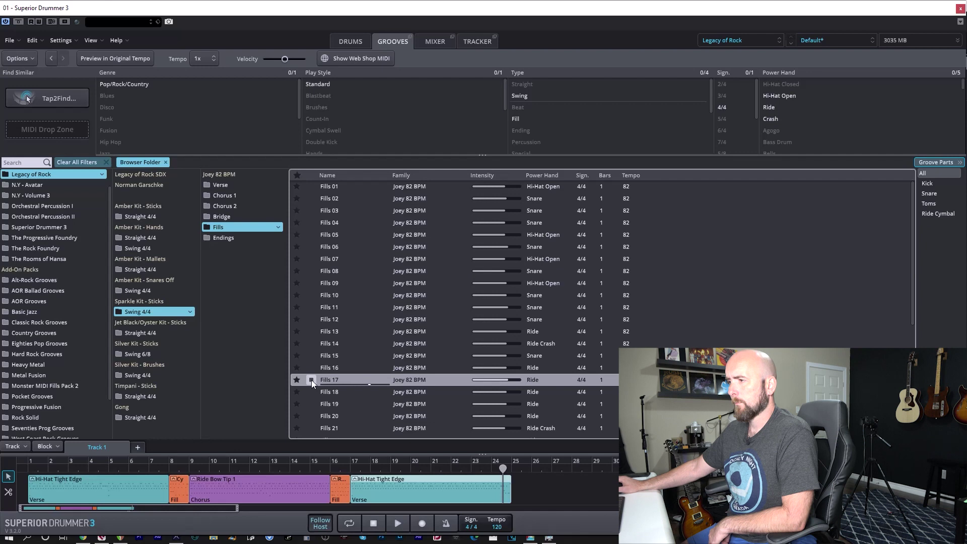
- Preview Endings 01 from the Joey 82 BPM set while watching the kit, then stop it and return to the drum view
click(235, 239)
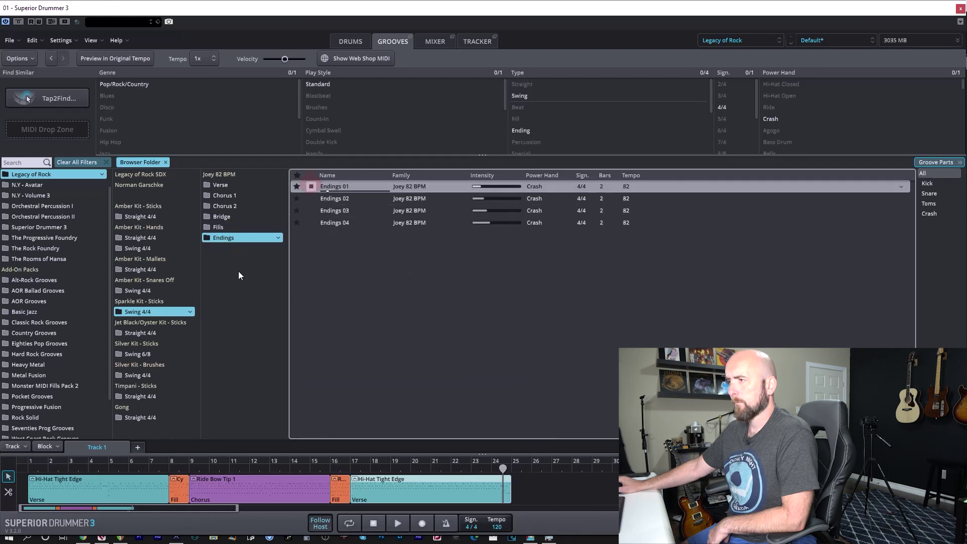
click(351, 42)
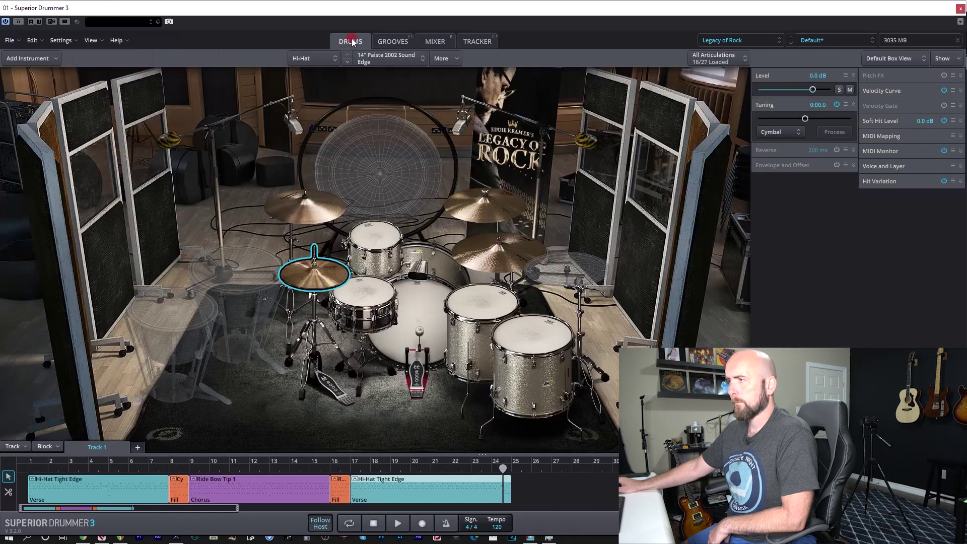
click(385, 43)
click(311, 186)
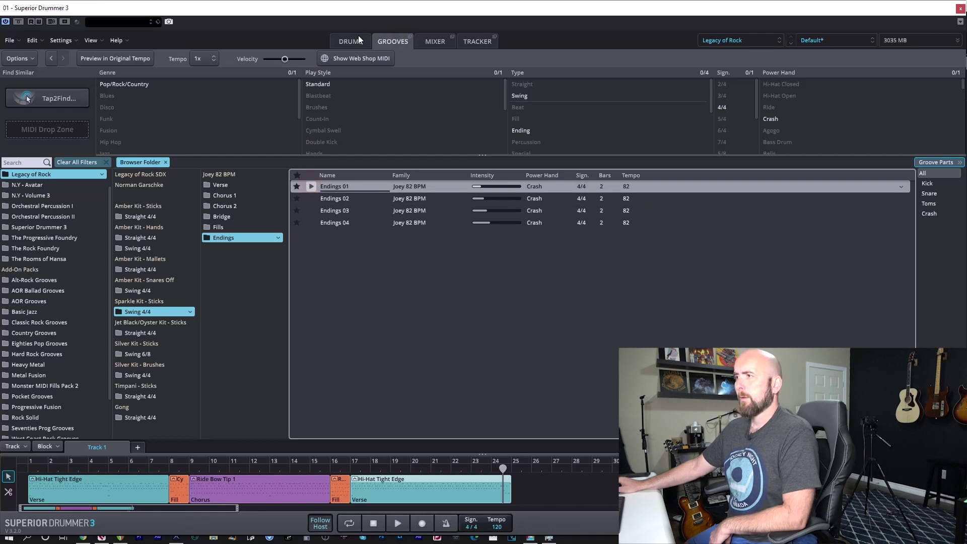
click(356, 42)
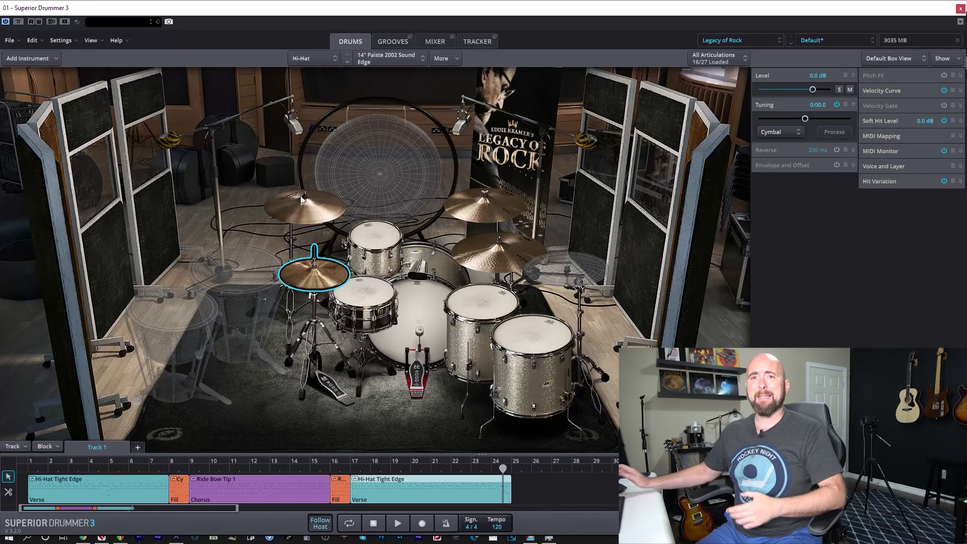